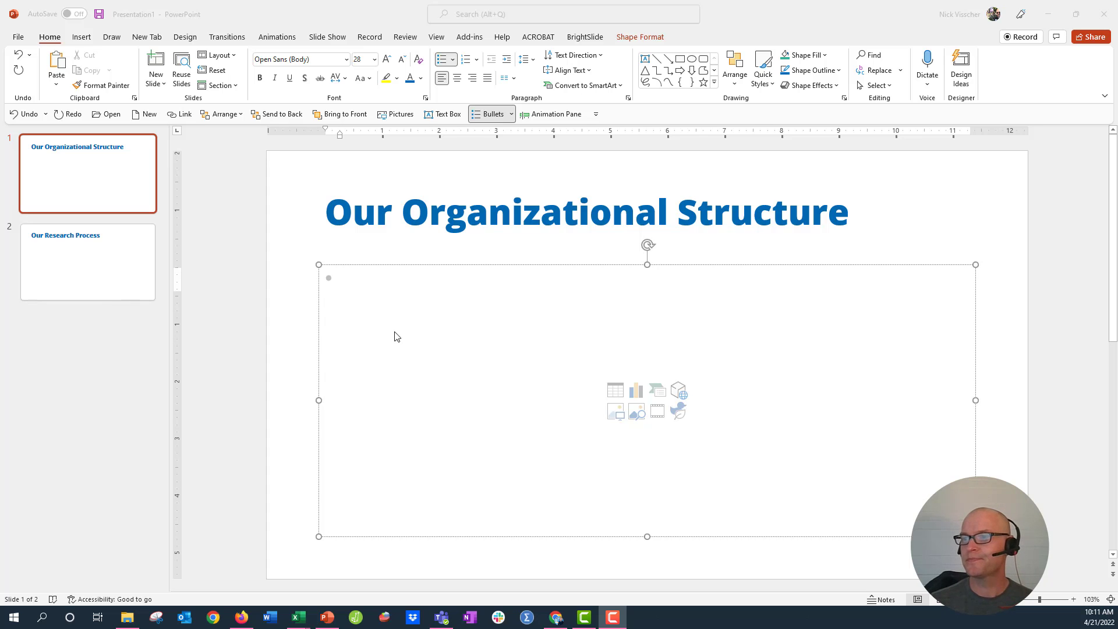
Enter 'Executive Director' as the first bullet in slide 1's content box.
left_click(375, 289)
left_click(293, 281)
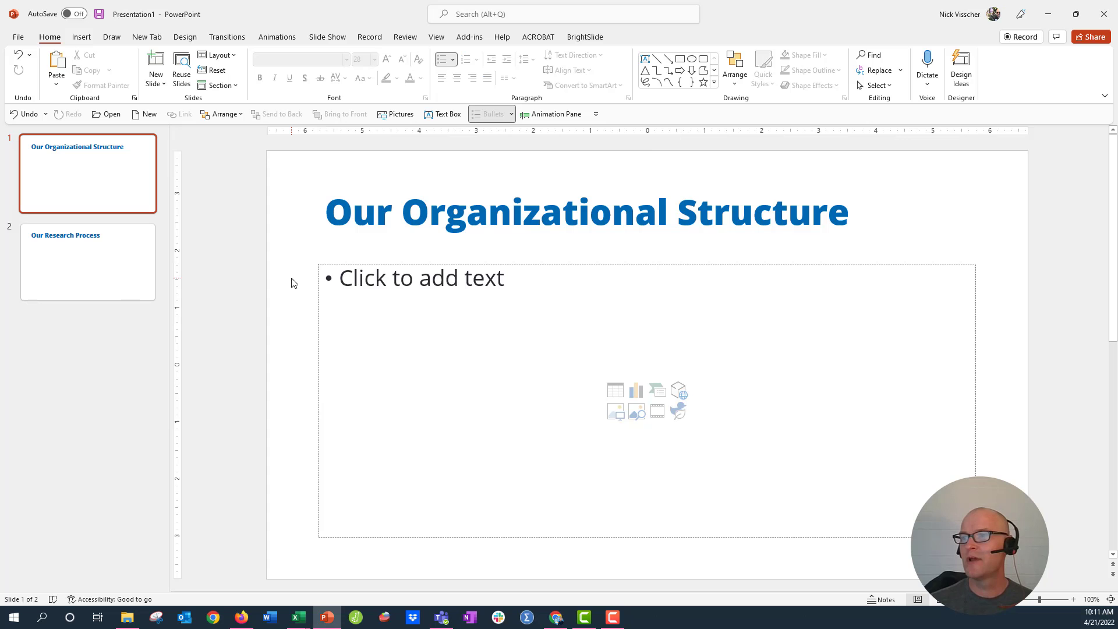
left_click(339, 190)
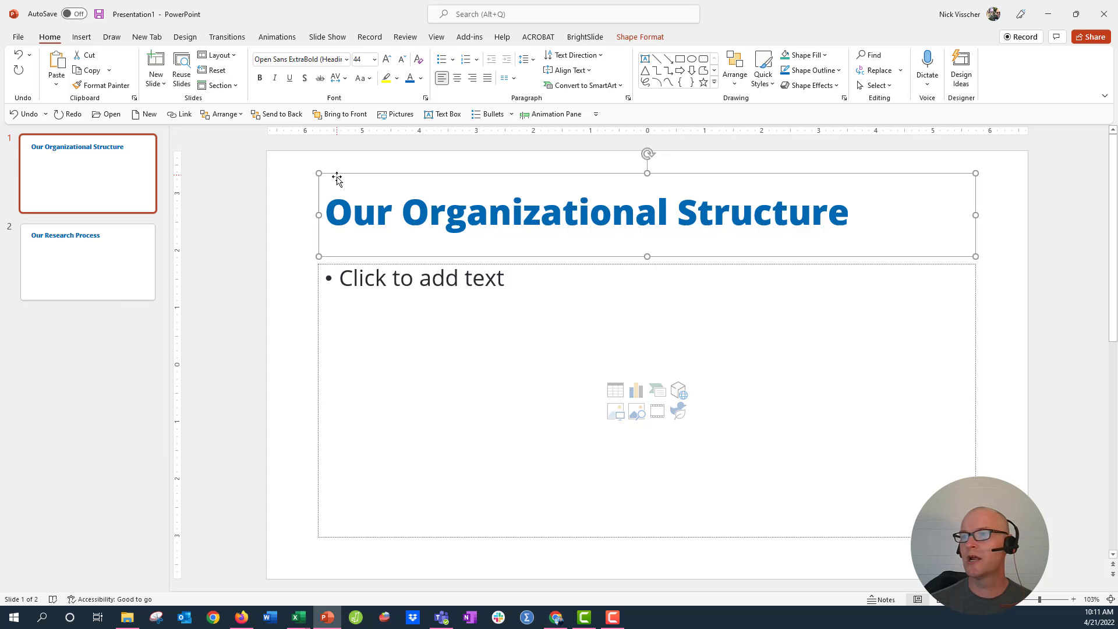
left_click(324, 284)
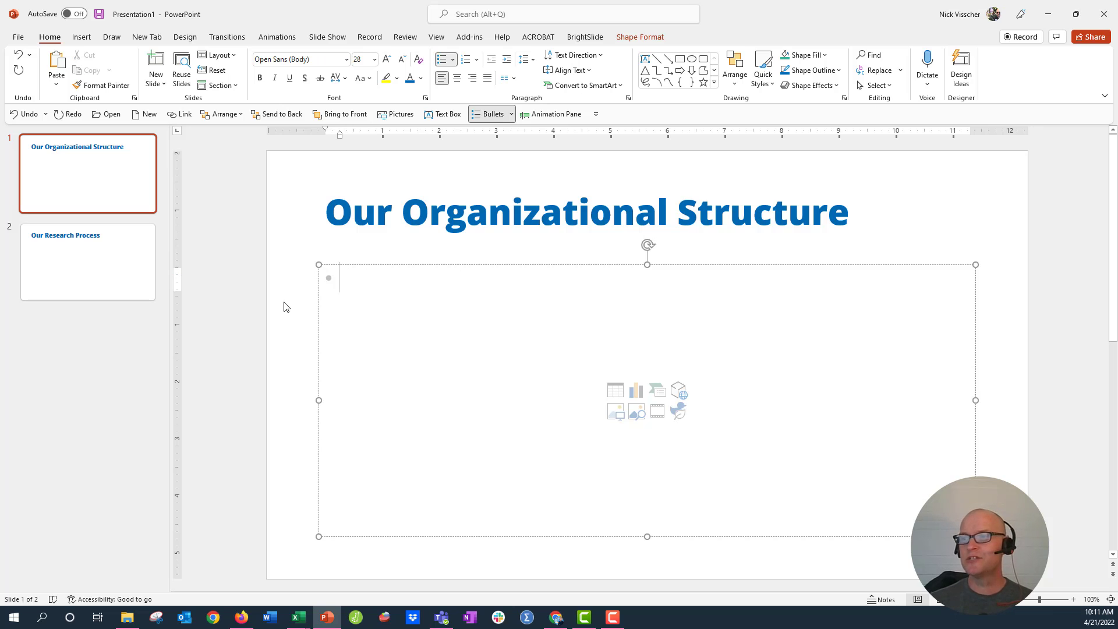
type("Exec")
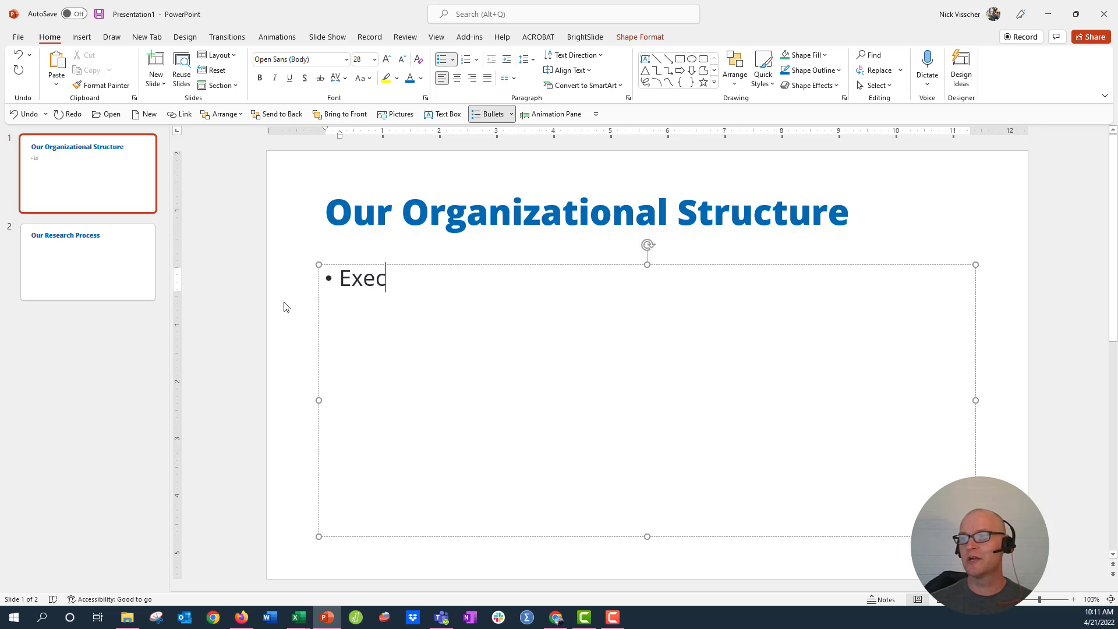
type("utive Director")
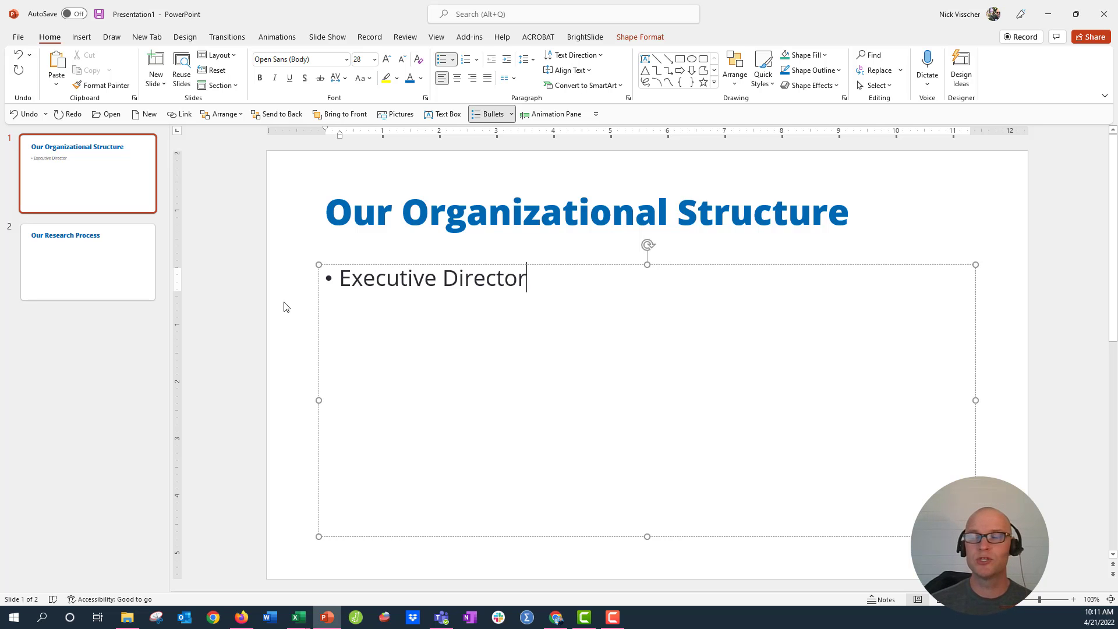
key("Return")
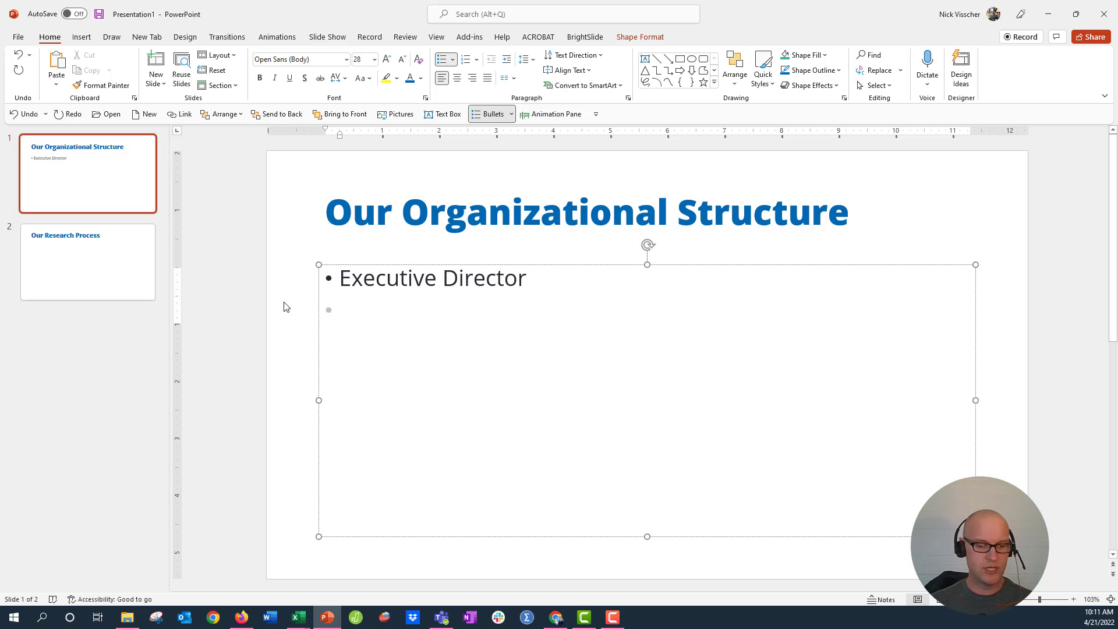
Add indented 'Director' bullets beneath Executive Director, fixing the 'Direcot' typo.
key("Tab")
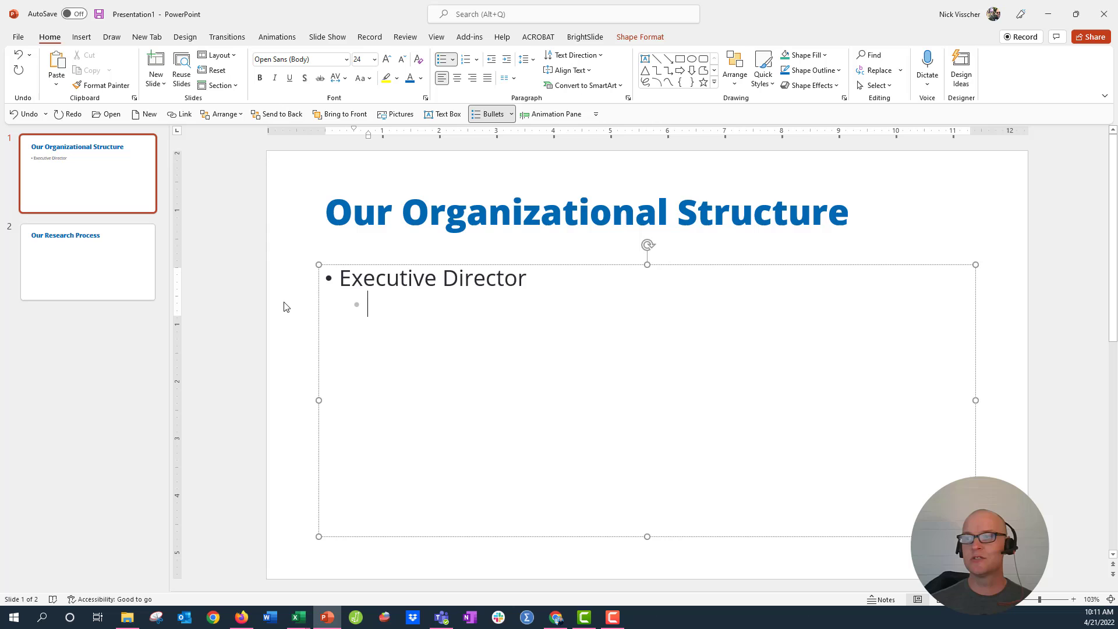
type("Director")
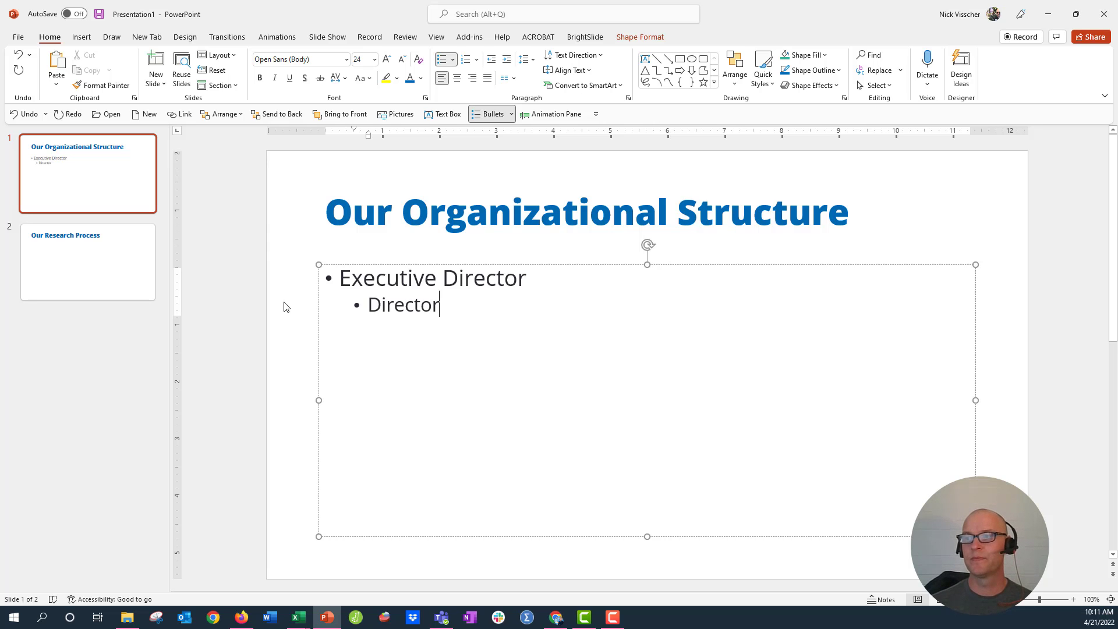
key("Return")
type("Direcot")
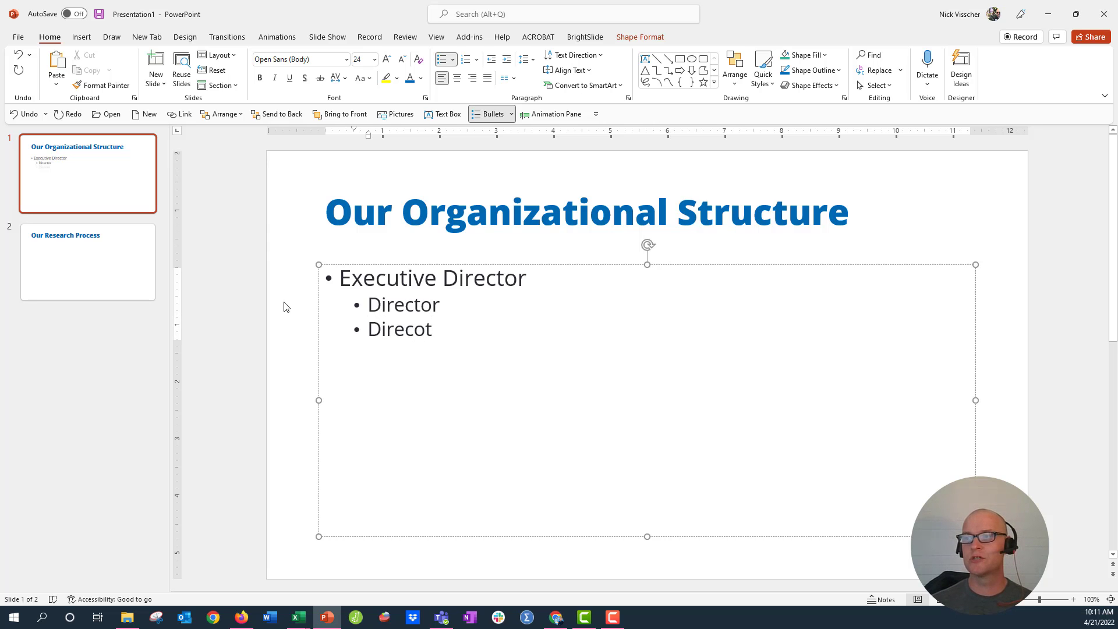
key("BackSpace")
key("BackSpace")
type("tor")
key("Return")
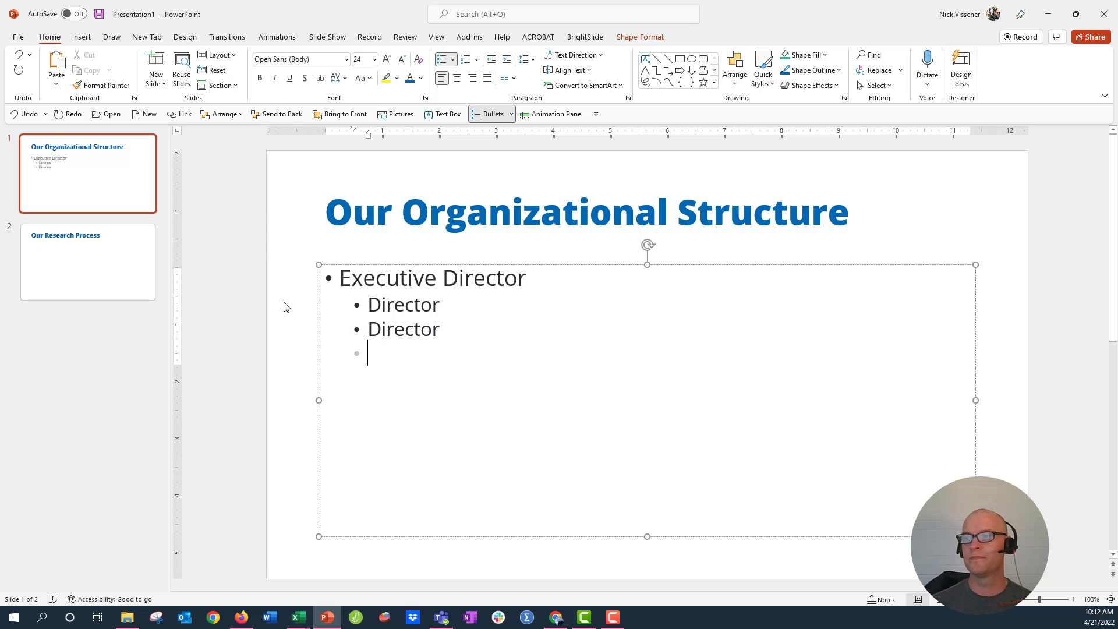
type("Director")
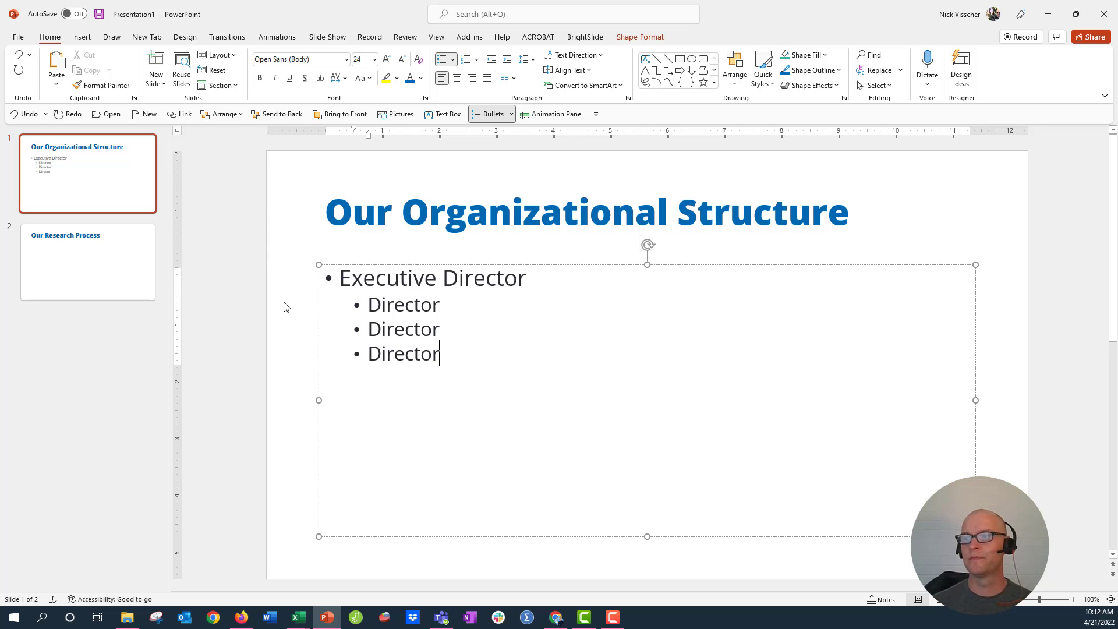
key("Return")
type("Director")
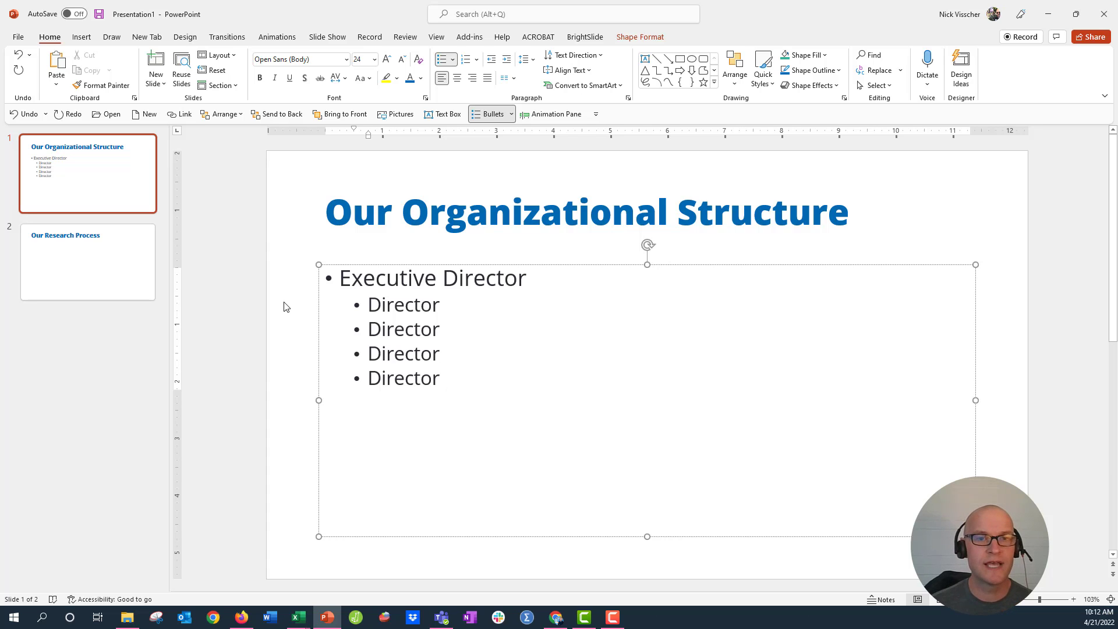
Add an indented Manager bullet under each of the four Directors (one typed 'Manger').
key("Up")
key("Up")
key("Up")
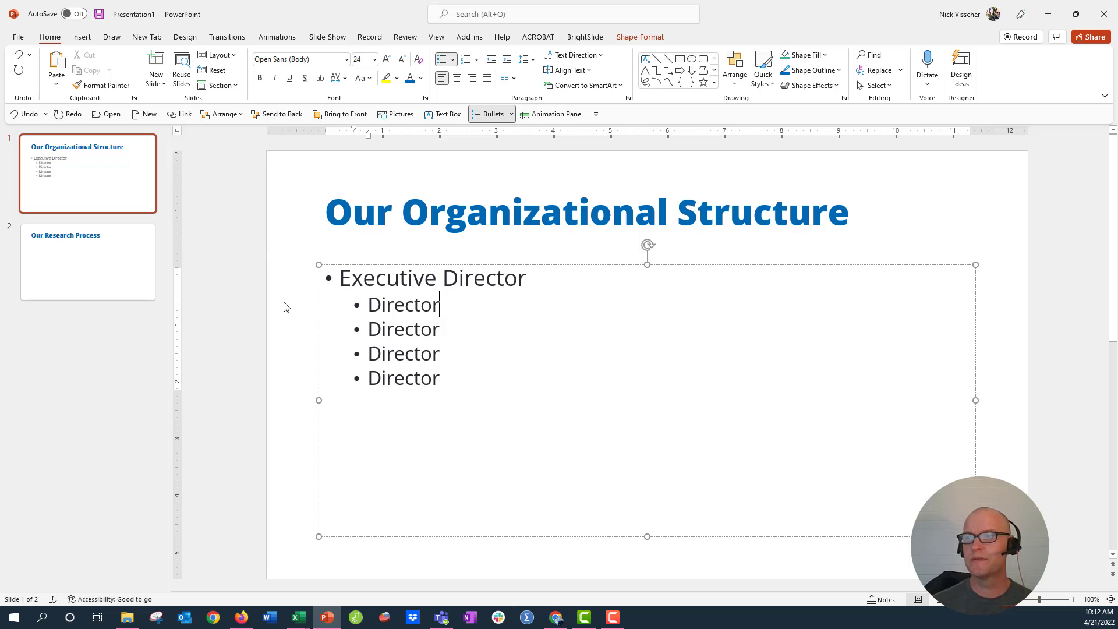
key("Return")
key("Tab")
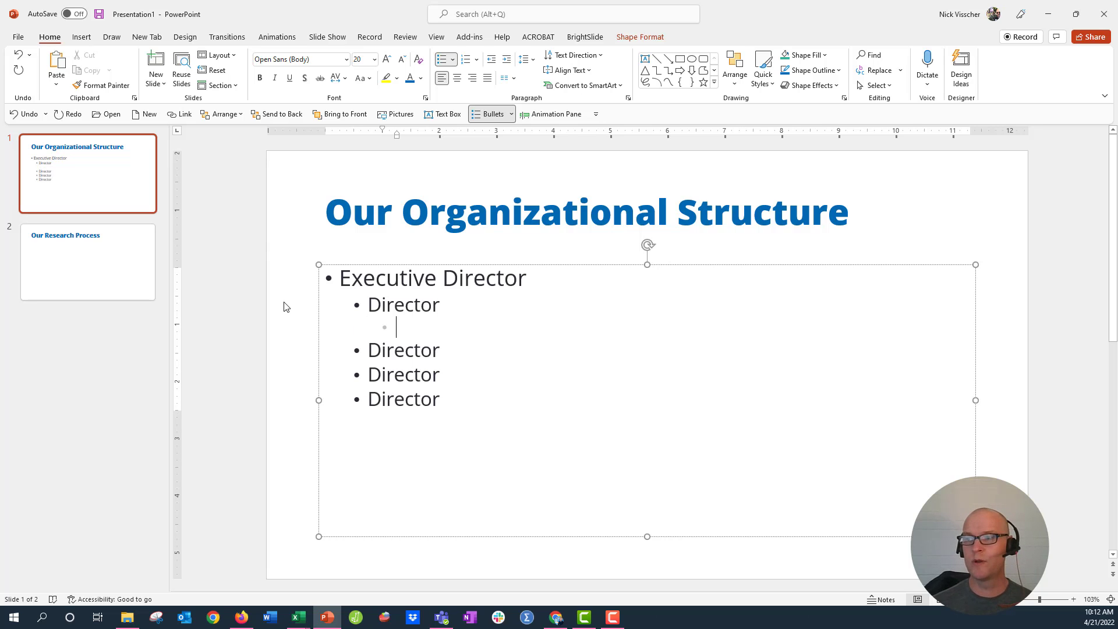
type("Manager")
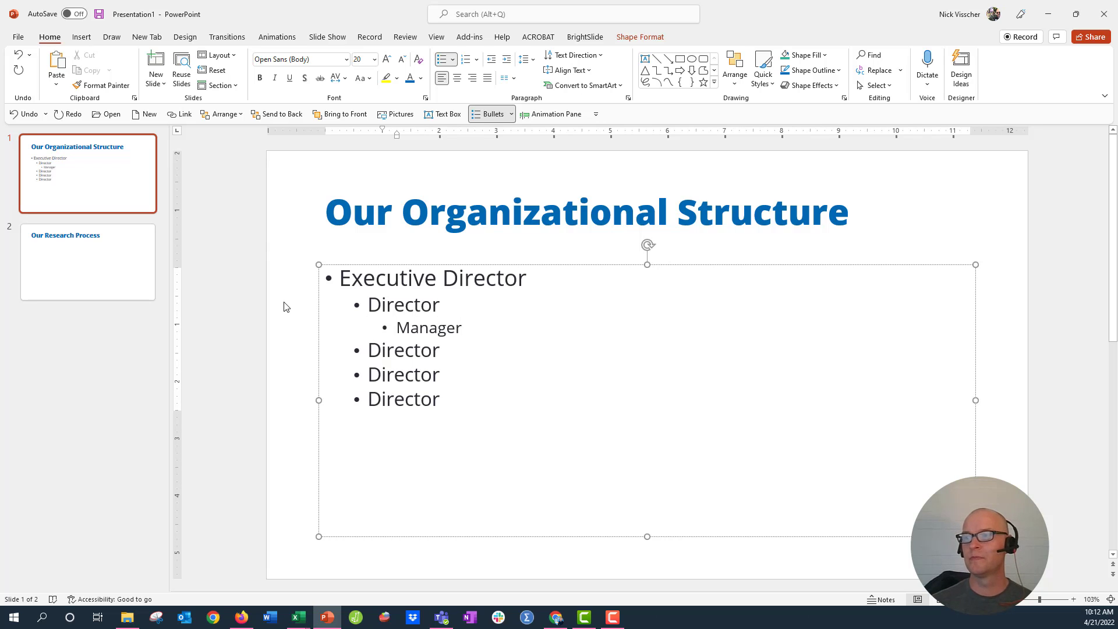
key("Down")
key("Return")
key("Tab")
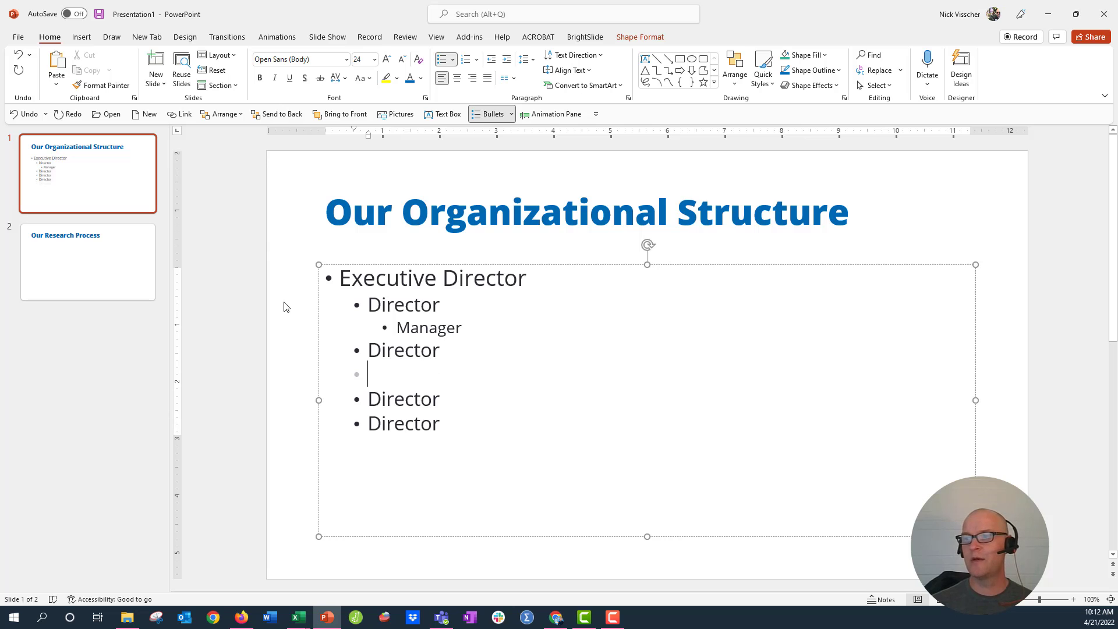
type("Manger")
key("Down")
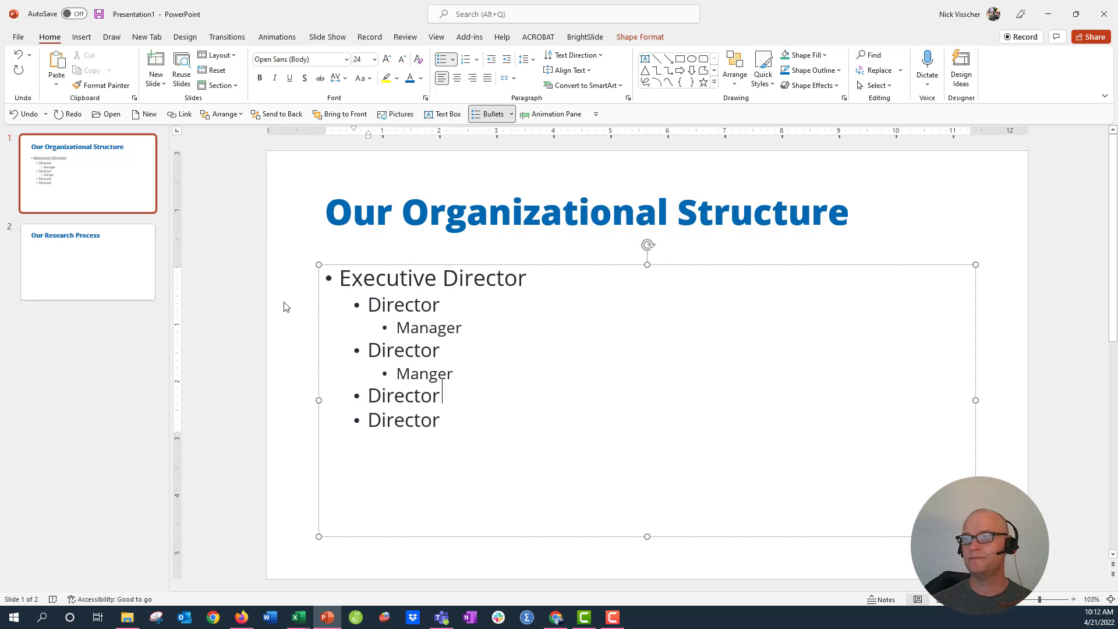
key("Return")
key("Tab")
type("Man")
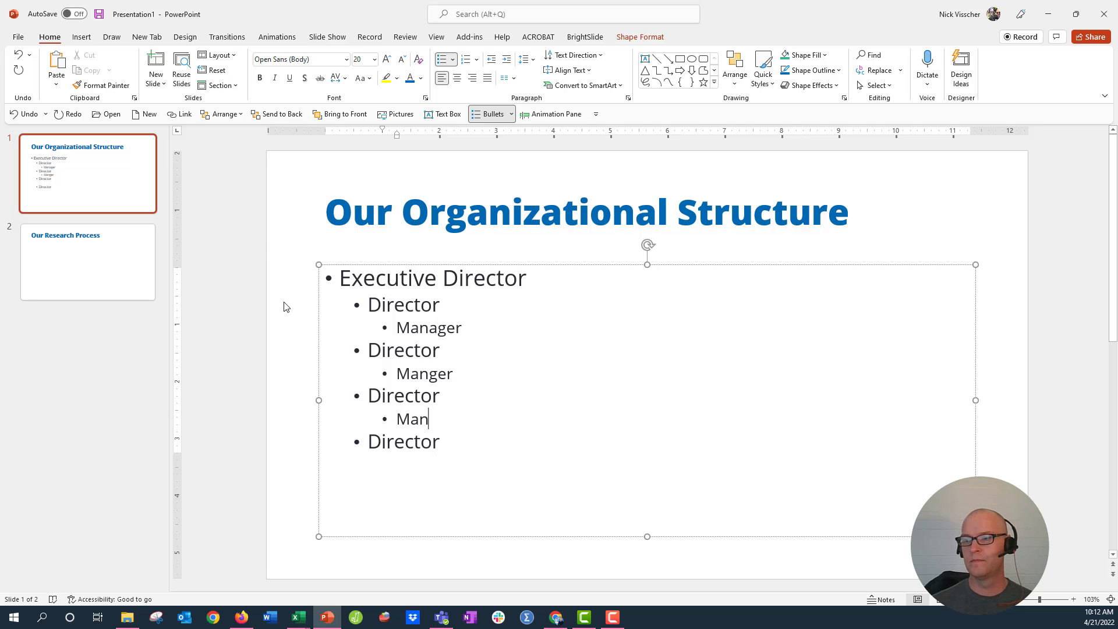
type("ager")
key("Down")
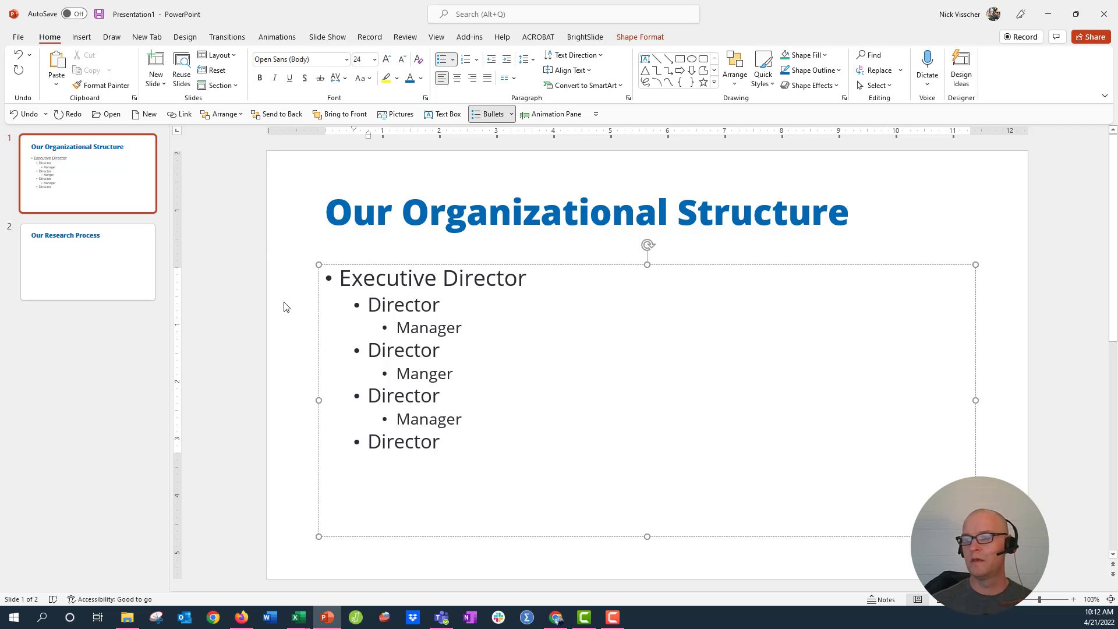
key("Return")
key("Tab")
type("Man")
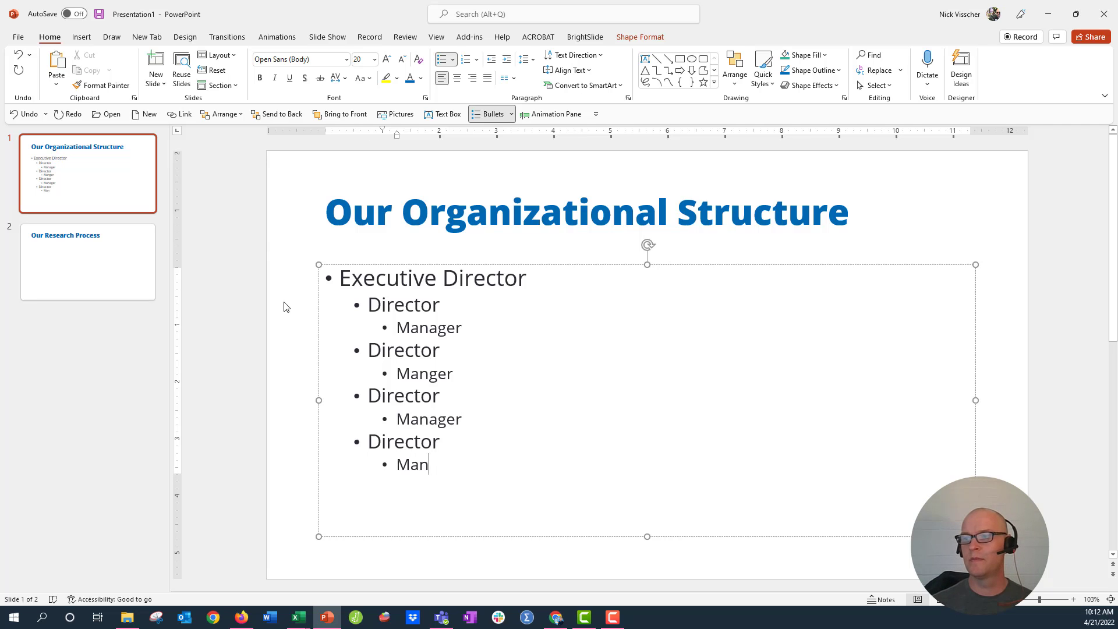
type("ager")
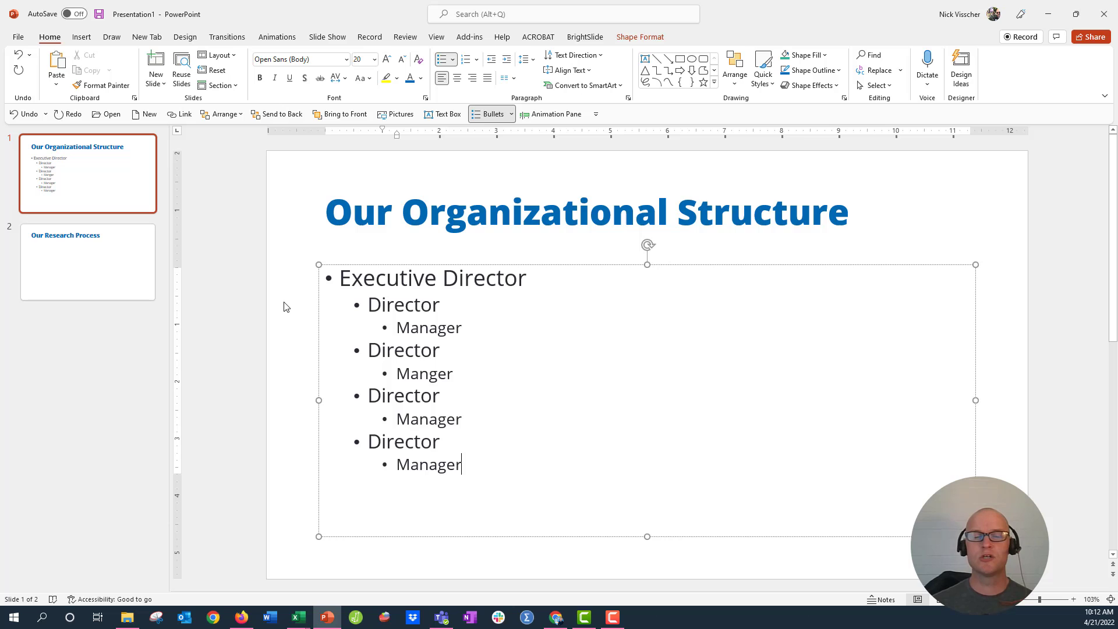
Add Coordinator bullets under two Managers, with Specialist lines beneath the last Coordinator.
key("Up")
key("Up")
key("Up")
key("Up")
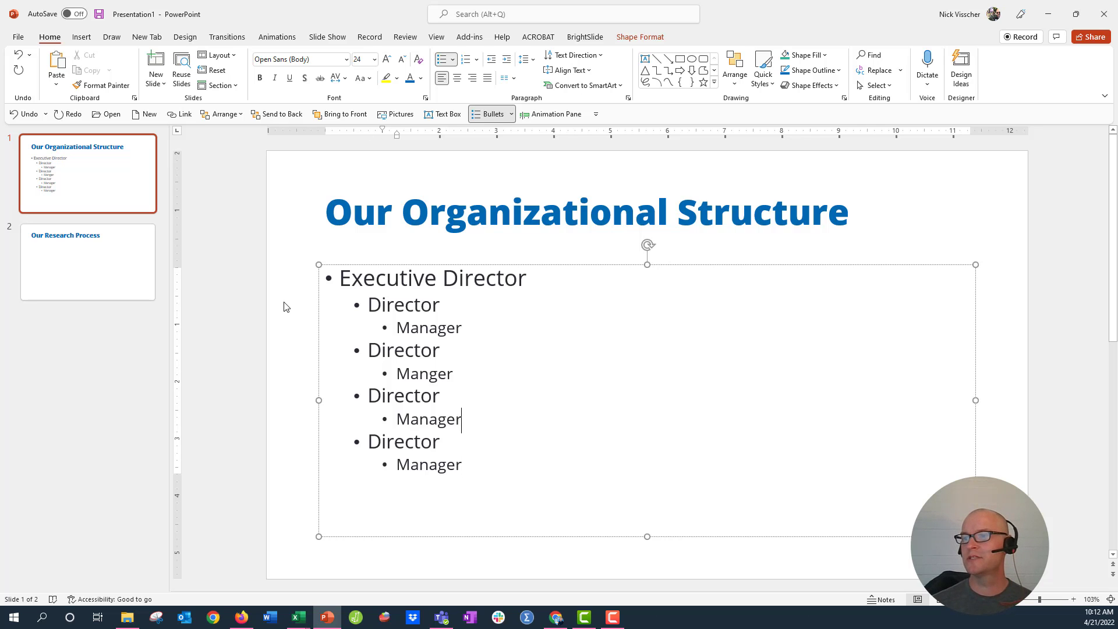
key("Return")
key("Tab")
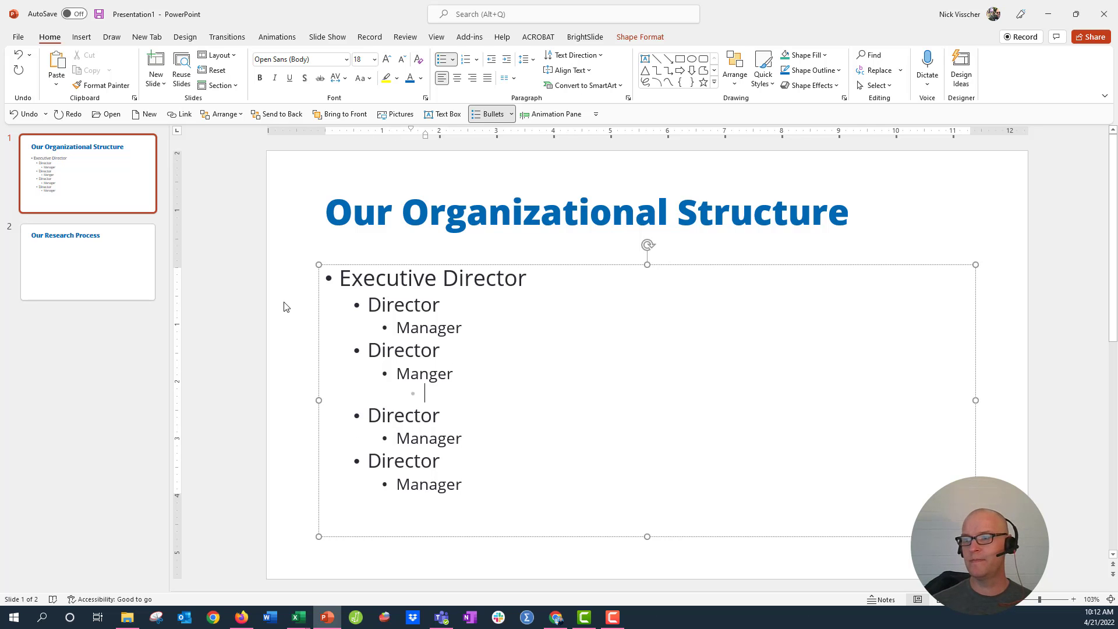
type("Coordinator")
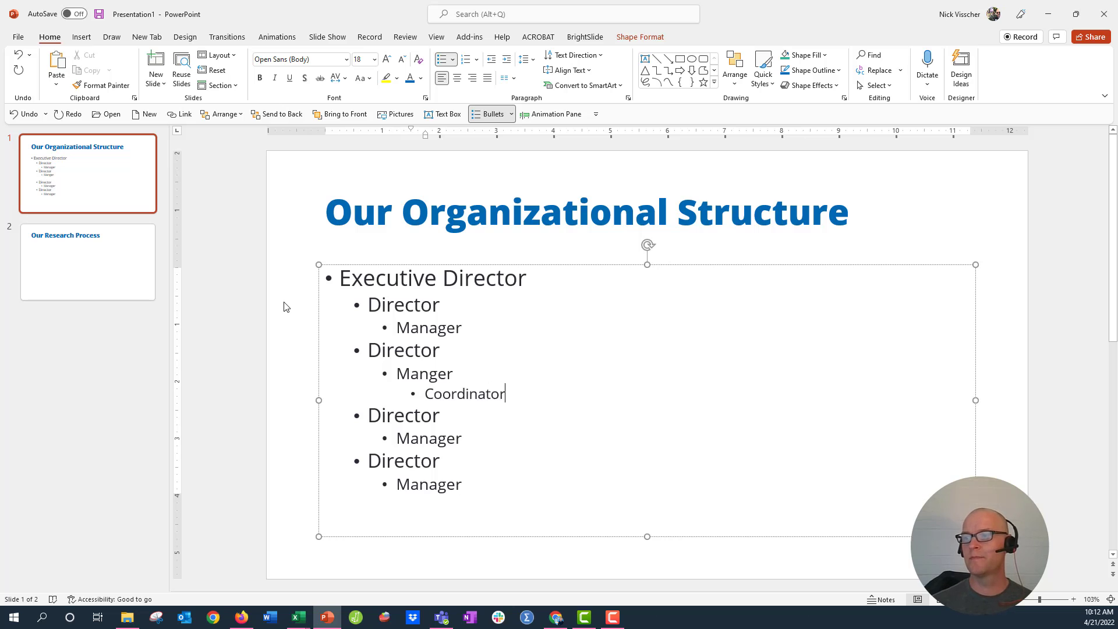
key("Down")
key("Down")
key("Down")
key("Down")
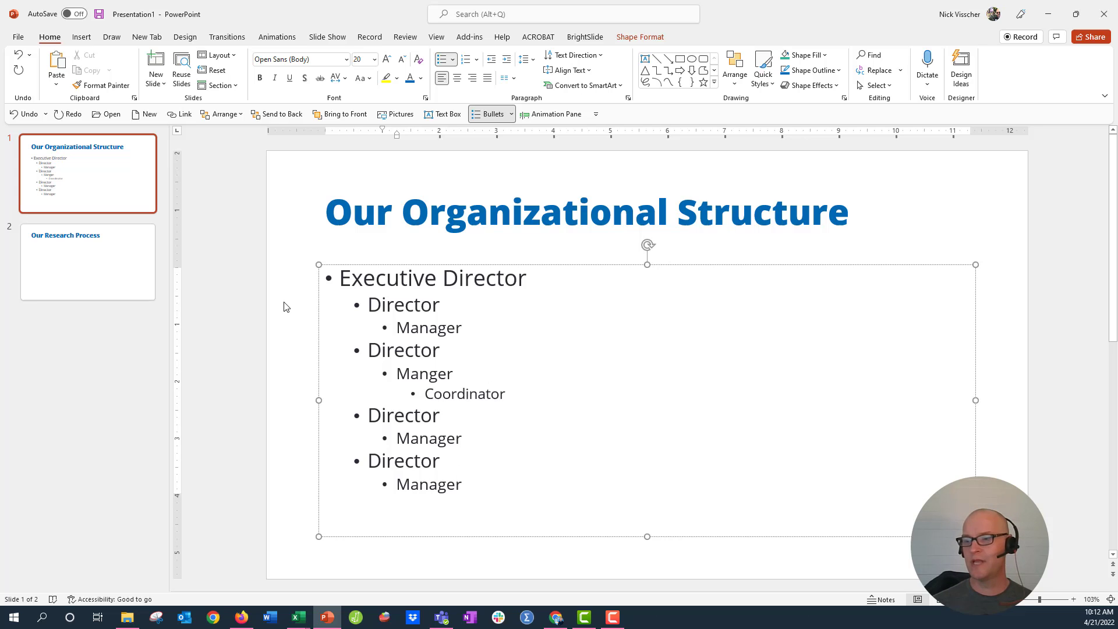
key("Return")
key("Tab")
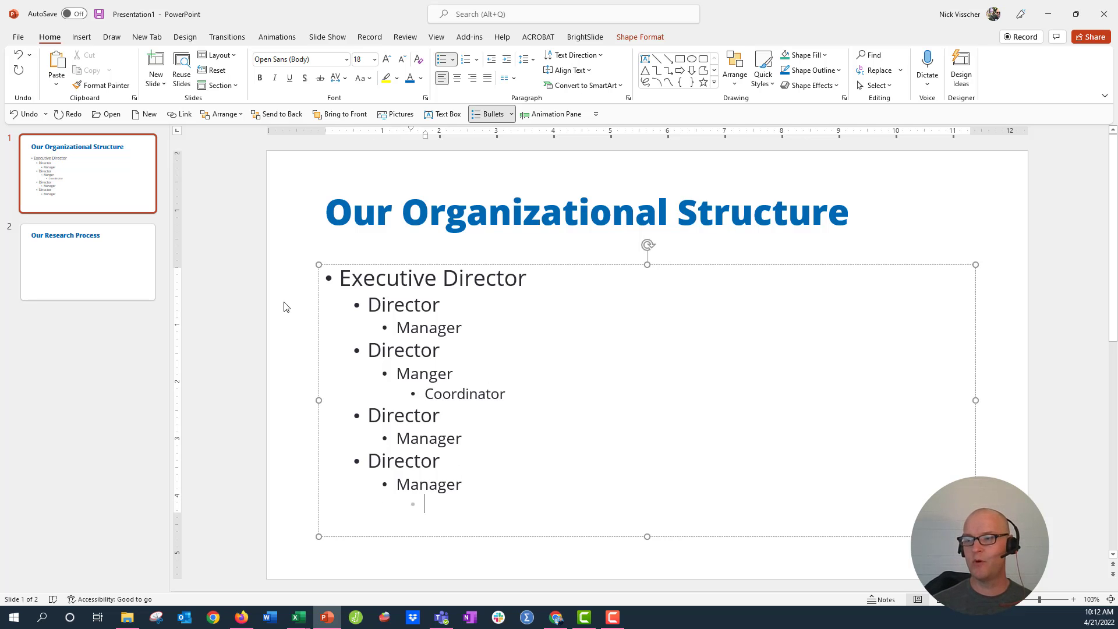
type("Coordinator")
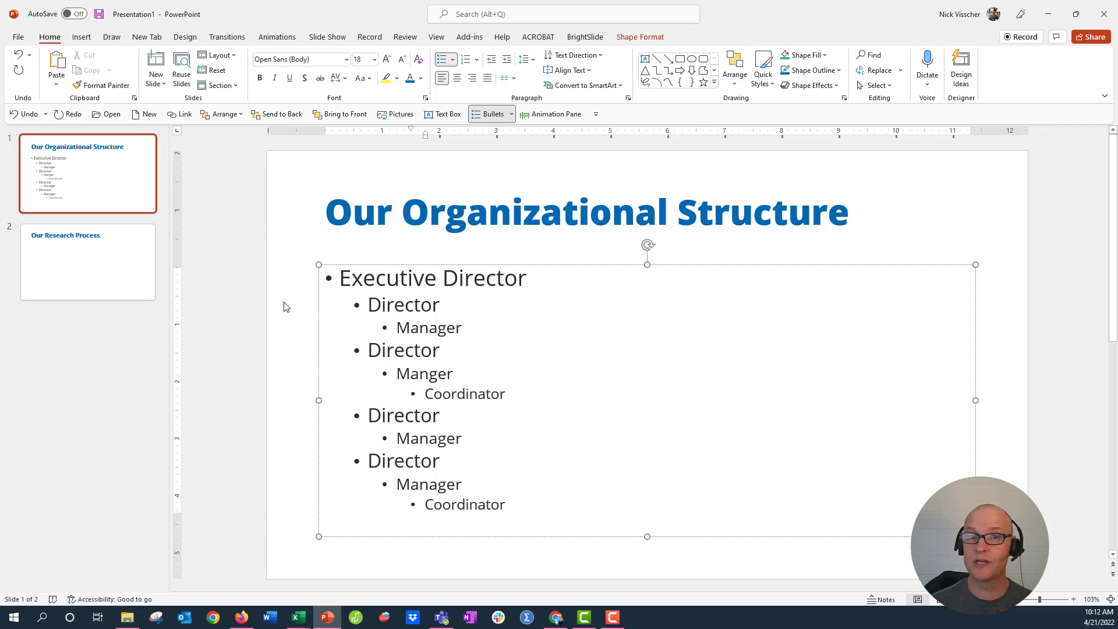
key("Return")
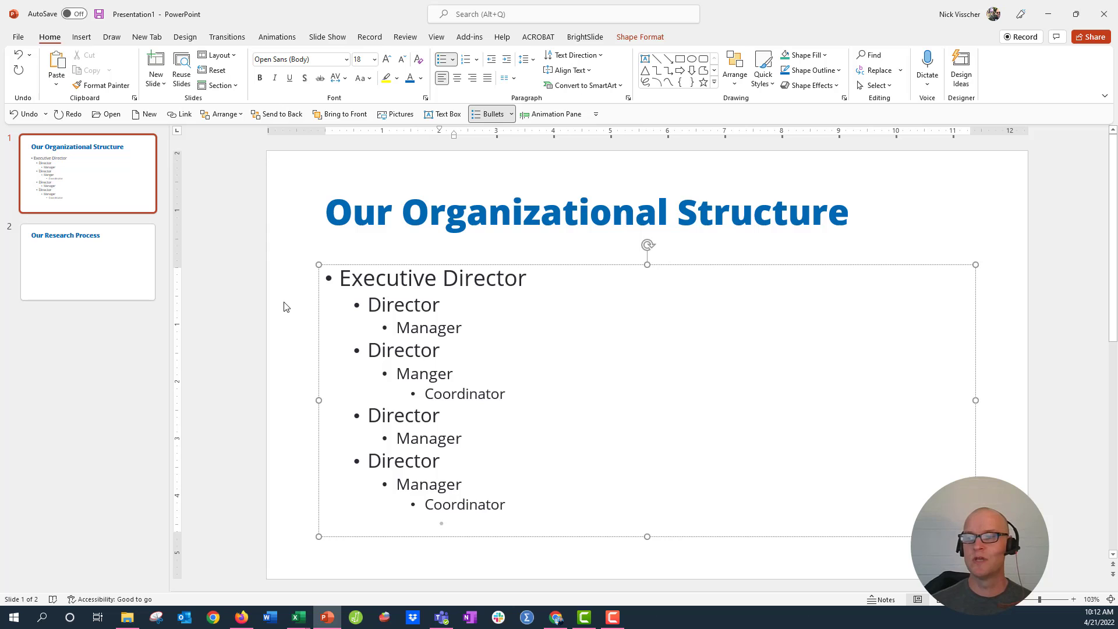
type("S")
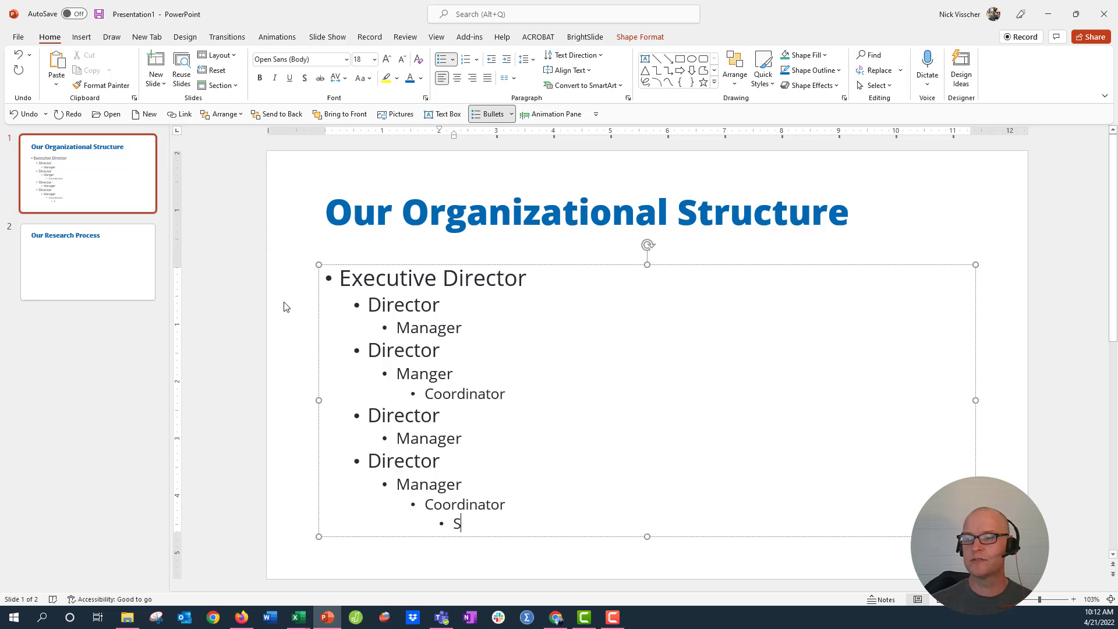
type("pecialist")
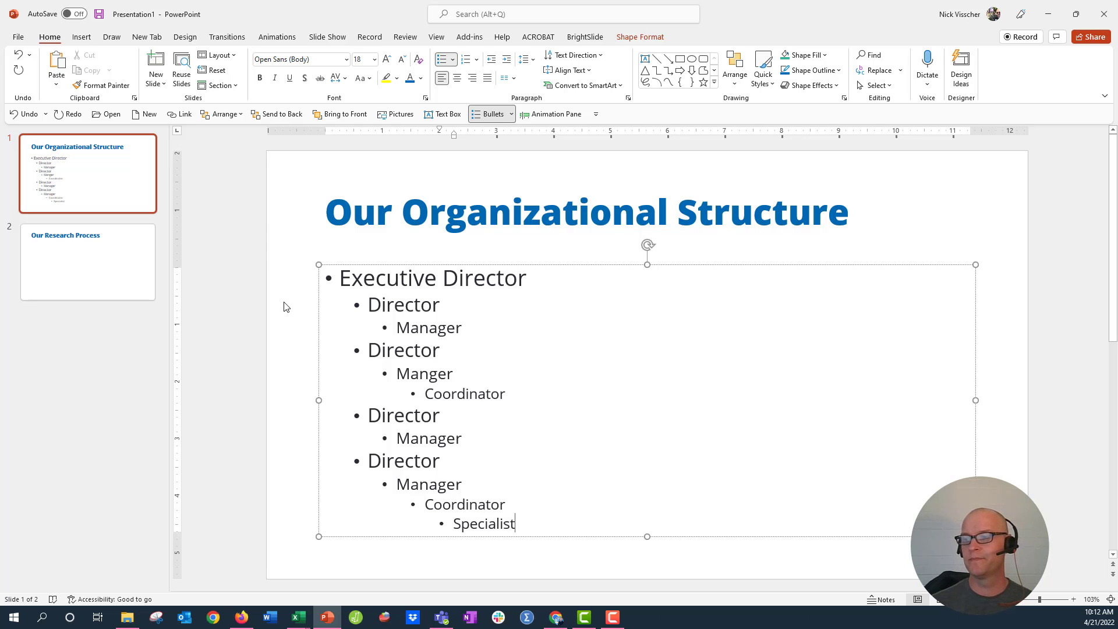
key("Return")
type("Specialist")
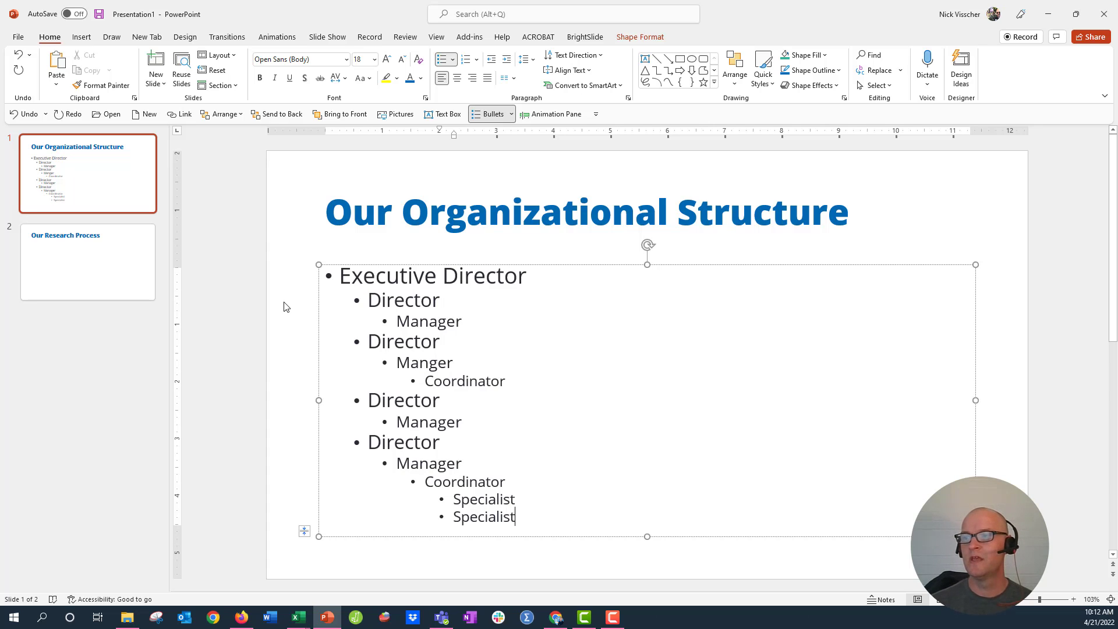
Select the entire Executive Director hierarchy and show its Convert to SmartArt layouts.
left_click(316, 300)
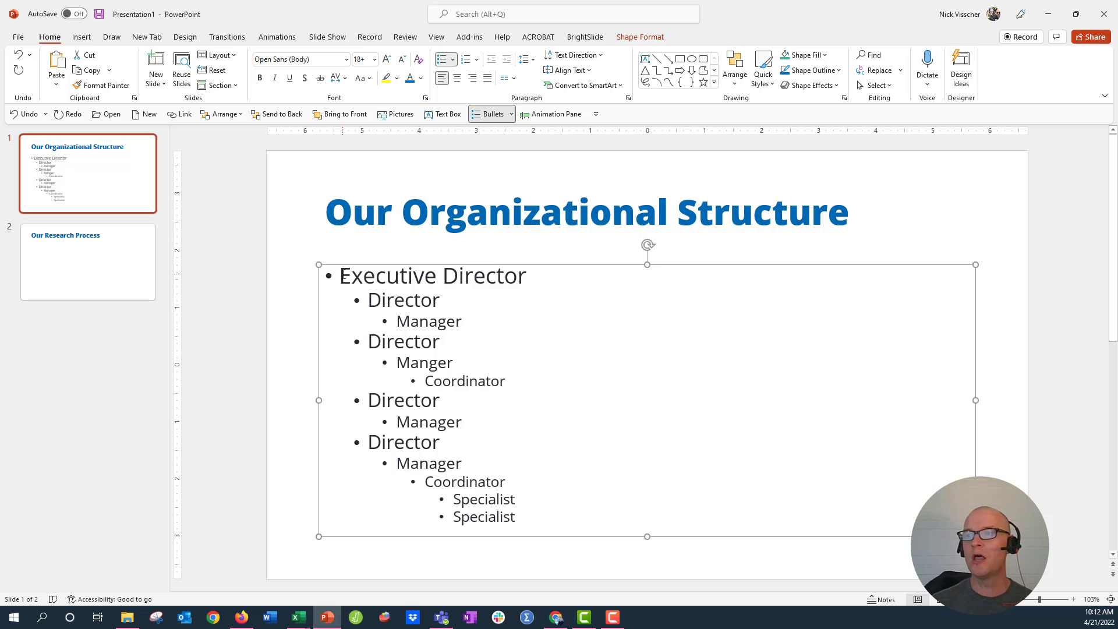
left_click_drag(344, 276, 532, 518)
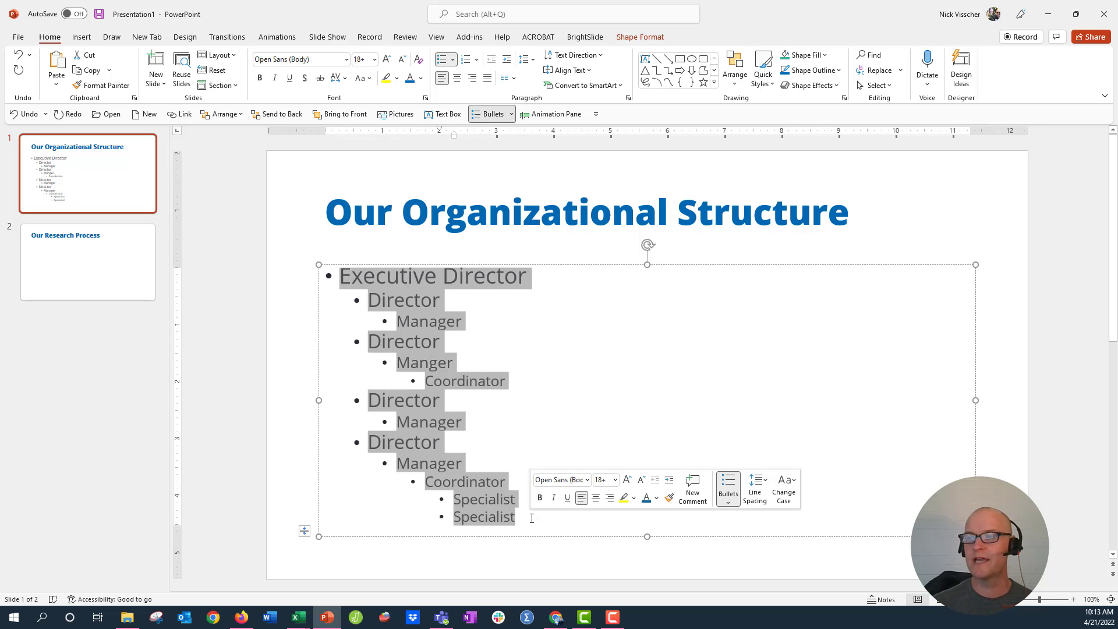
right_click(490, 278)
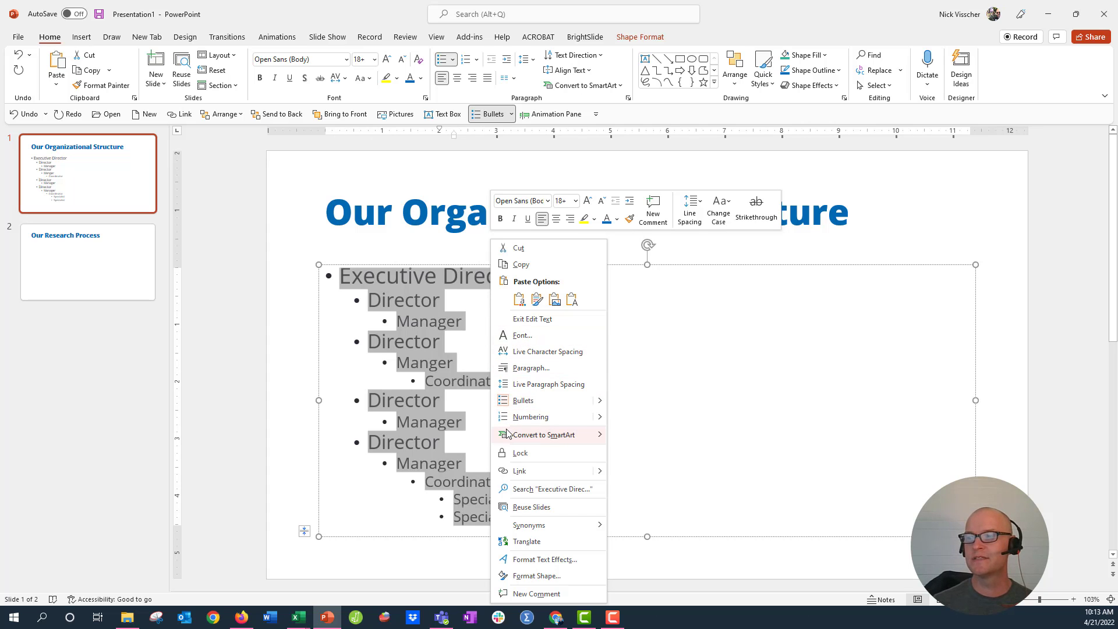
mouse_move(506, 434)
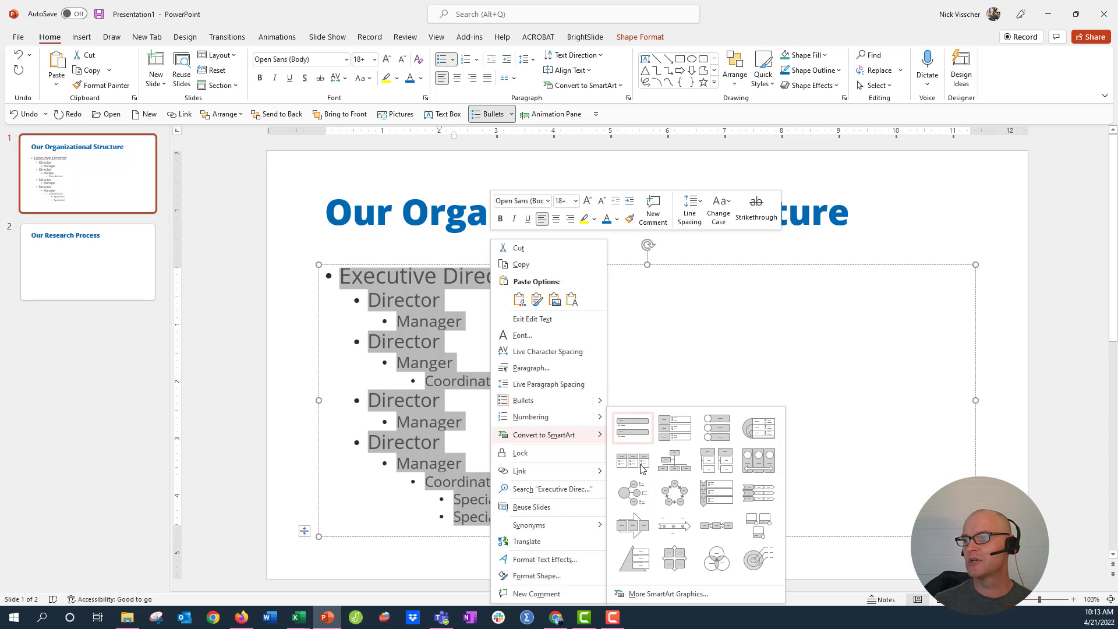
Convert the hierarchy to the Organization Chart layout, then move to slide 2.
left_click(686, 460)
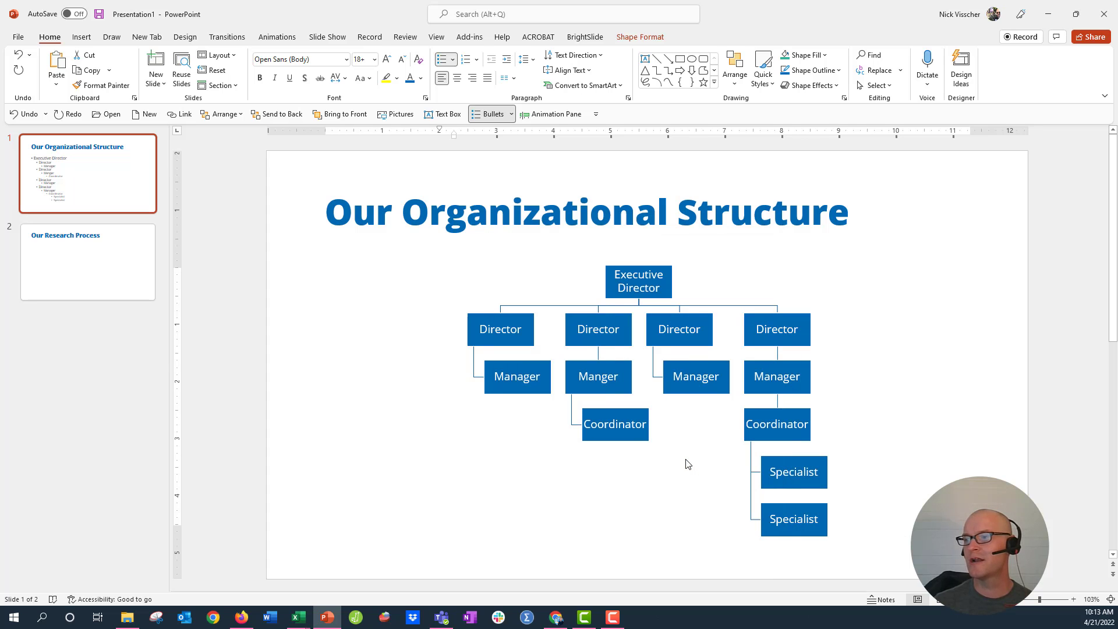
left_click(285, 462)
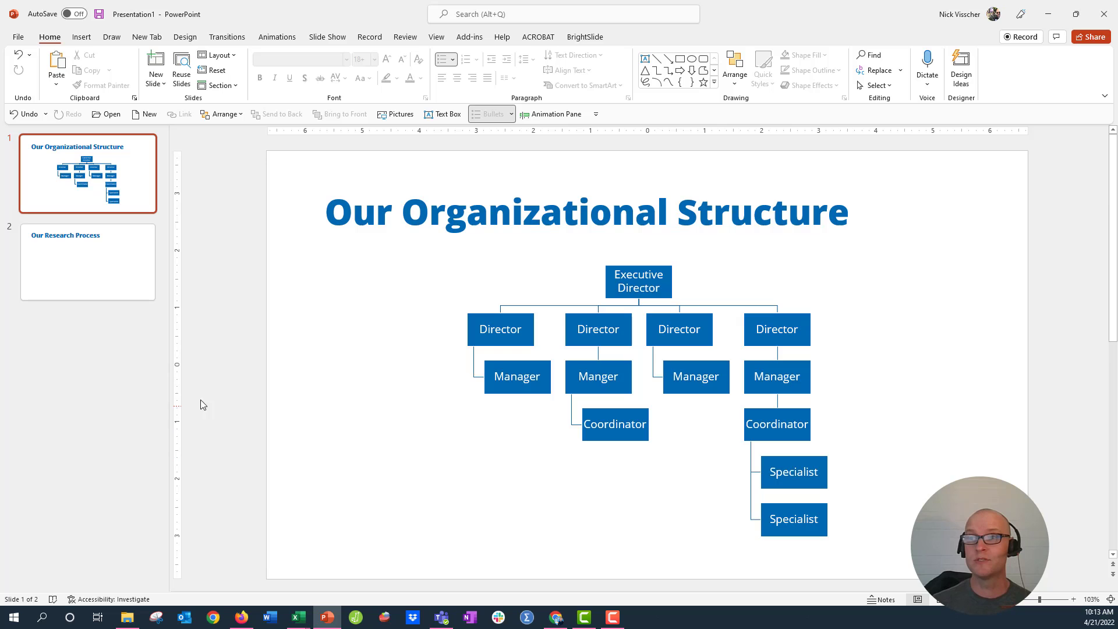
left_click(150, 292)
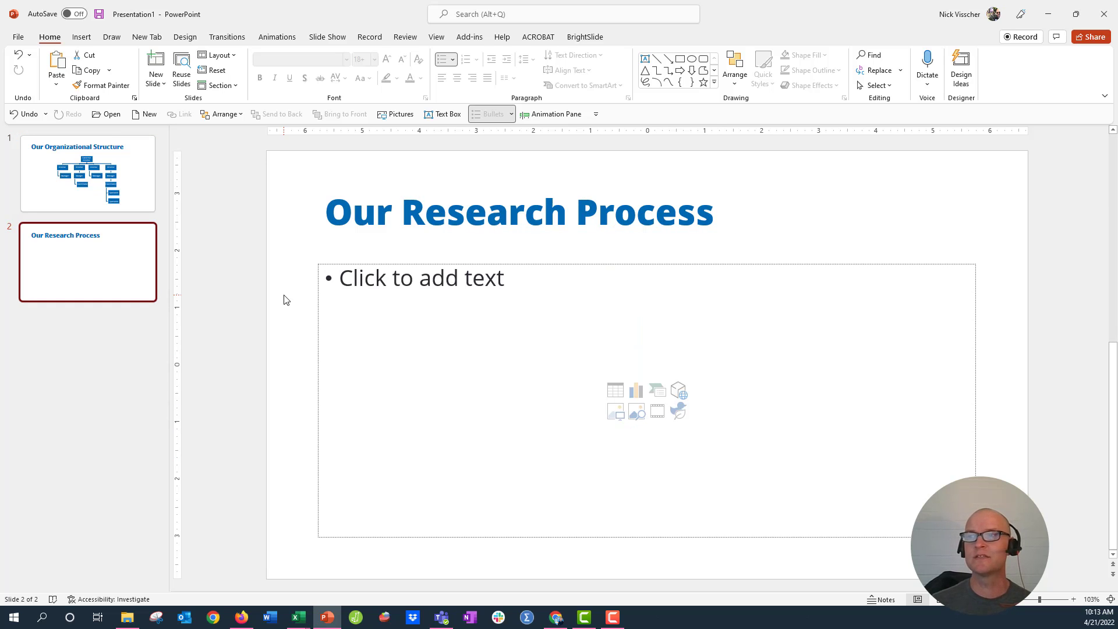
Type bullets Literature Review, Create our Research Questions, Design our Study and Collect Data.
left_click(333, 282)
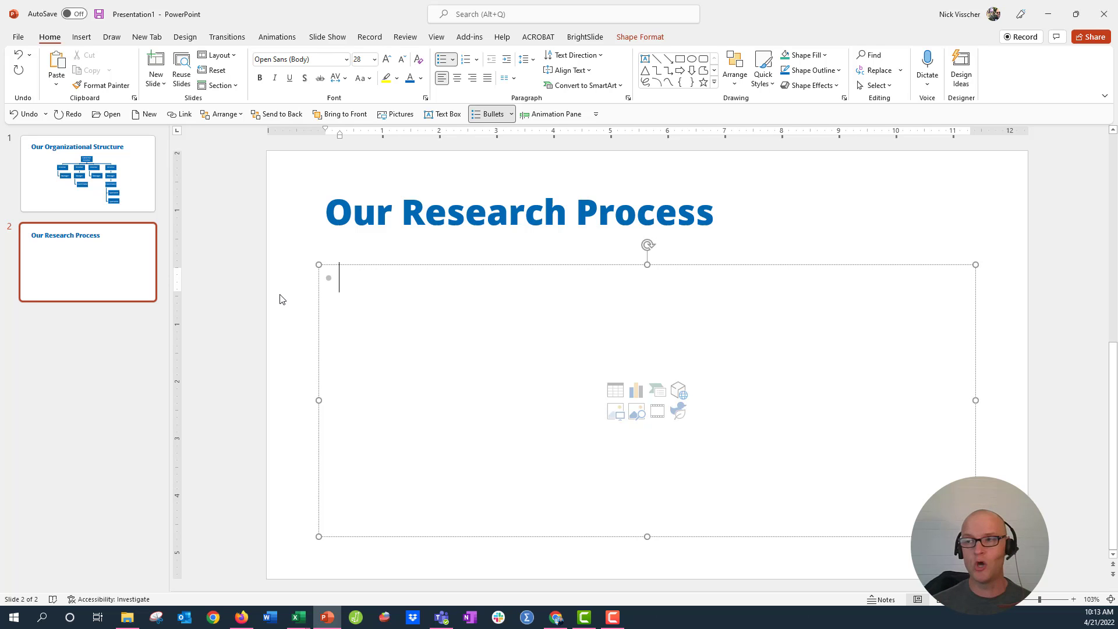
type("Li")
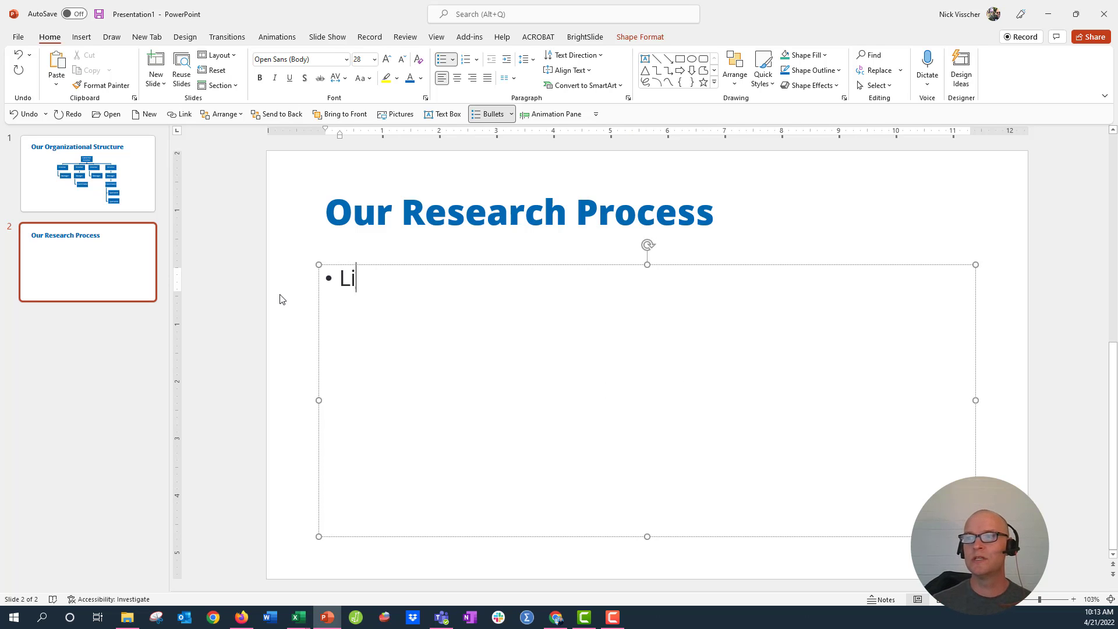
type("terature ")
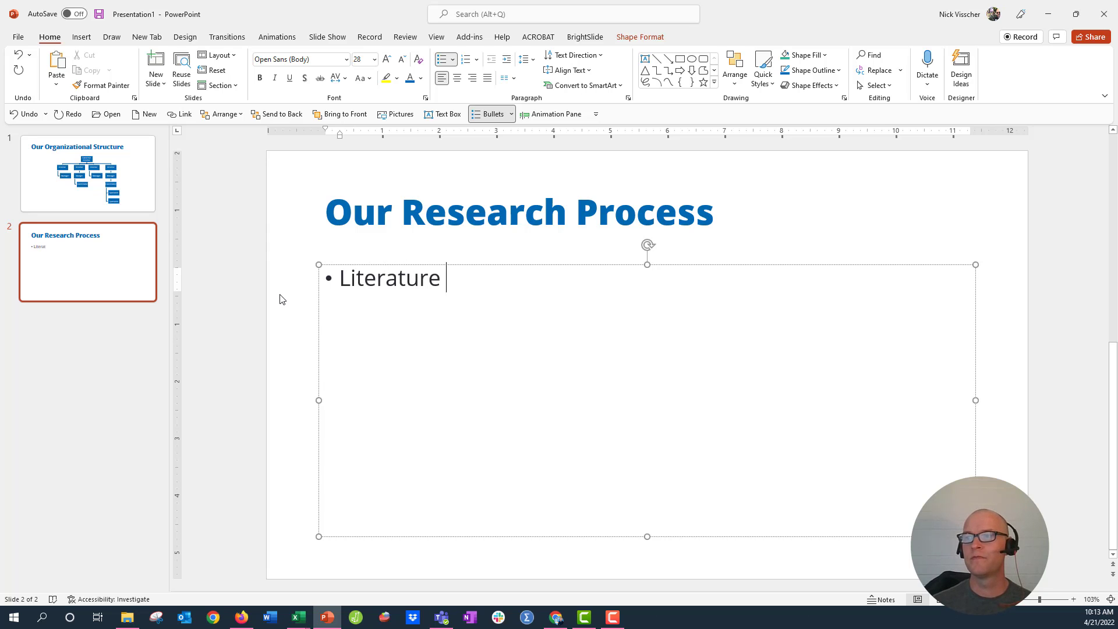
type("Review")
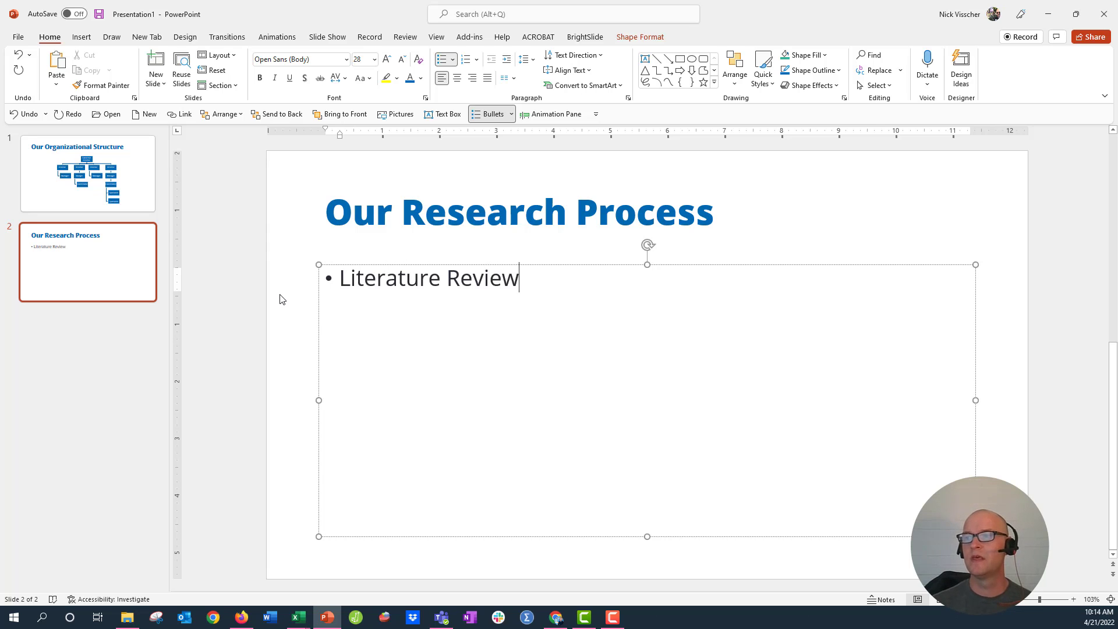
key("Return")
type("C")
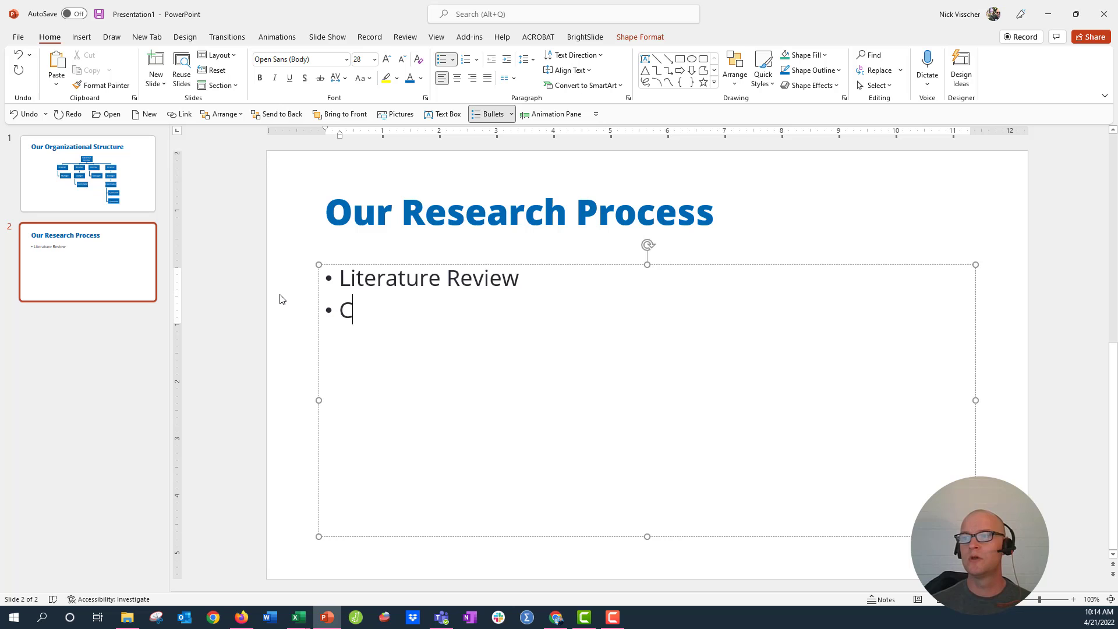
type("reate our REsearch")
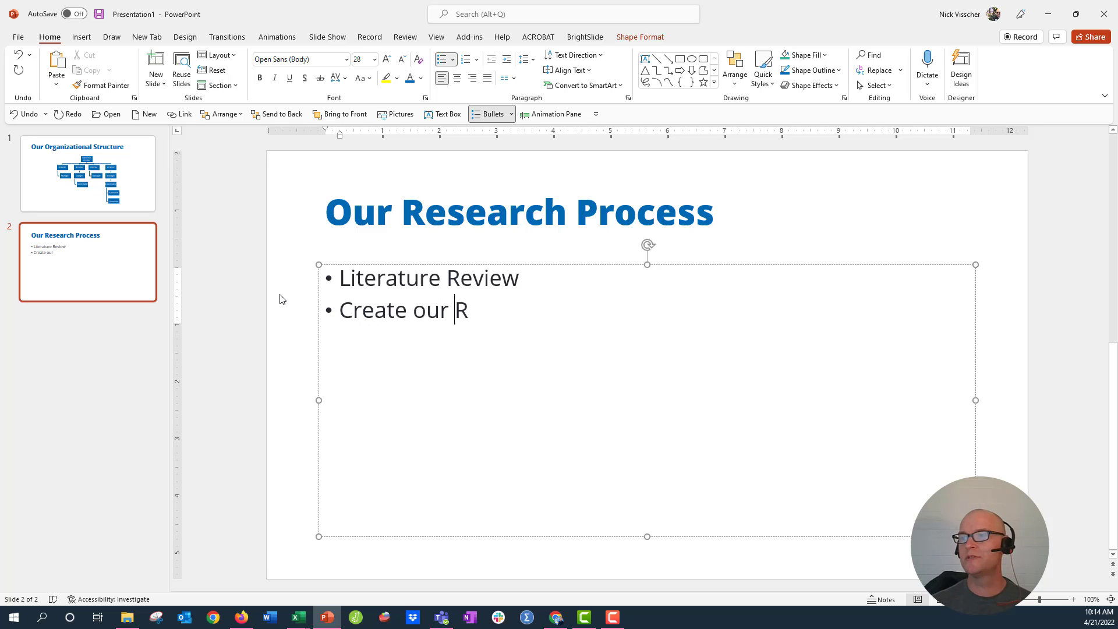
key("BackSpace")
key("BackSpace")
key("BackSpace")
key("BackSpace")
key("BackSpace")
key("BackSpace")
key("BackSpace")
type("esearch Questions")
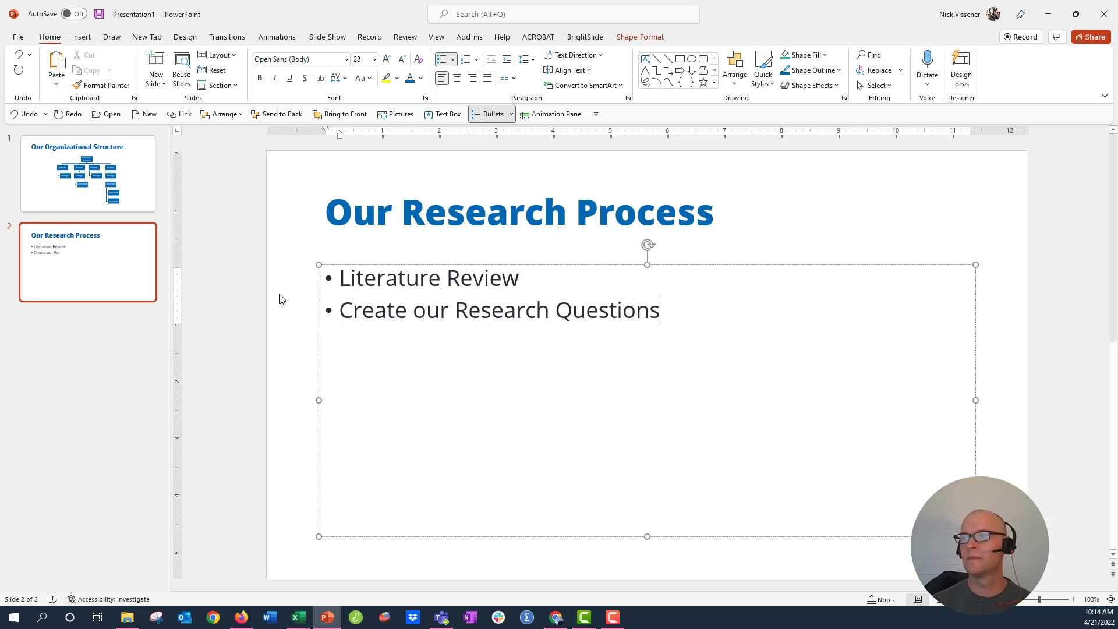
key("Return")
type("Design our Study")
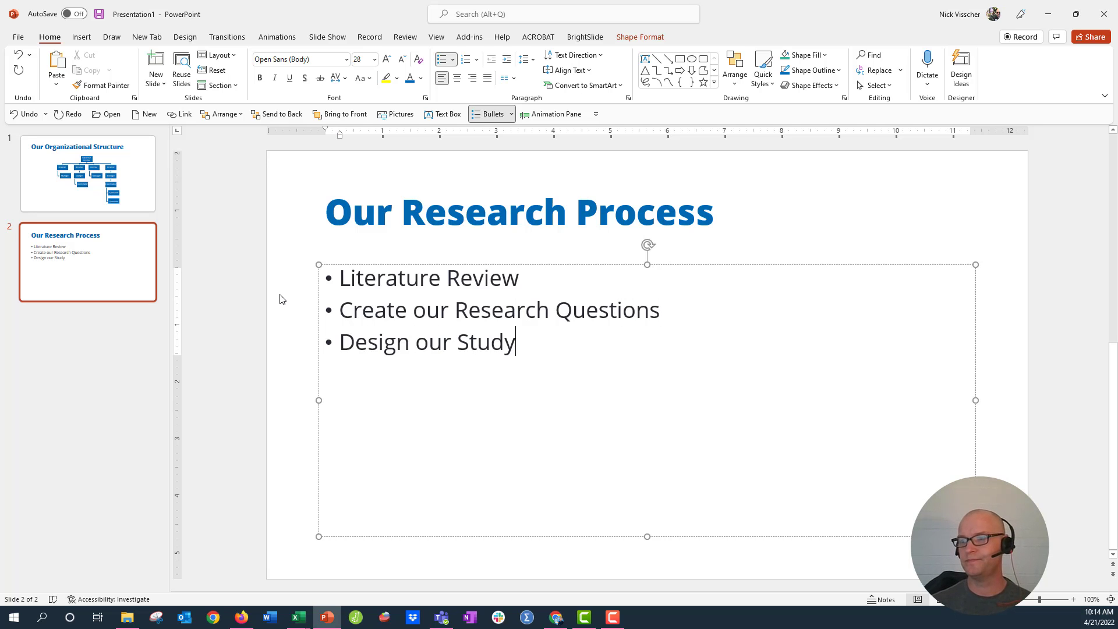
key("Return")
type("Collect")
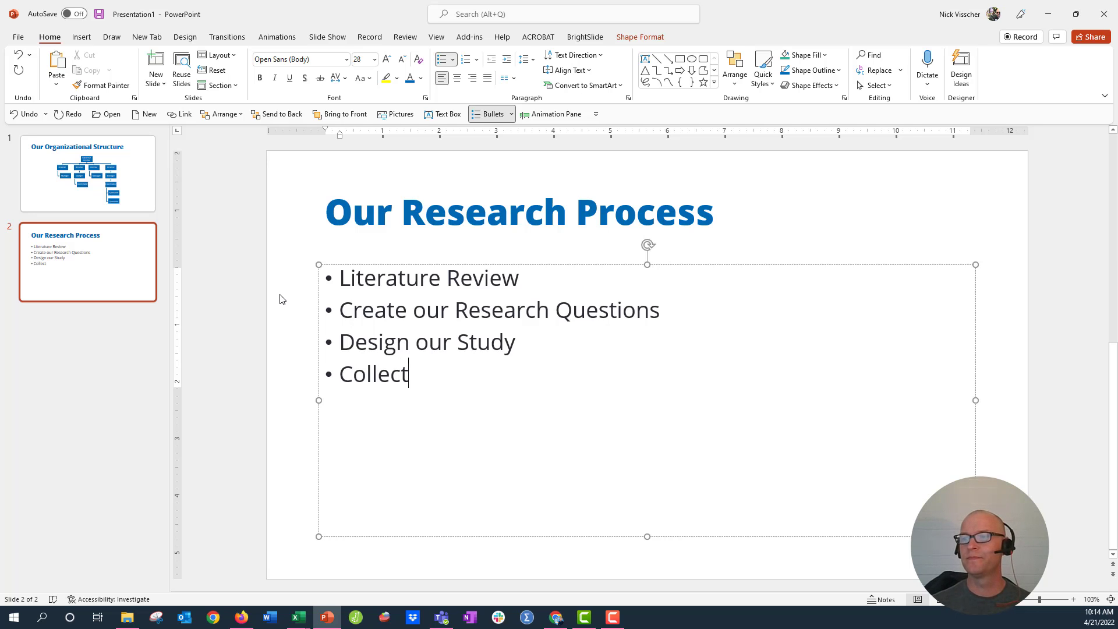
type(" Data")
Add Analyze Data, Visualize Data (correcting 'Vizualize') and Report on our Data bullets.
key("Return")
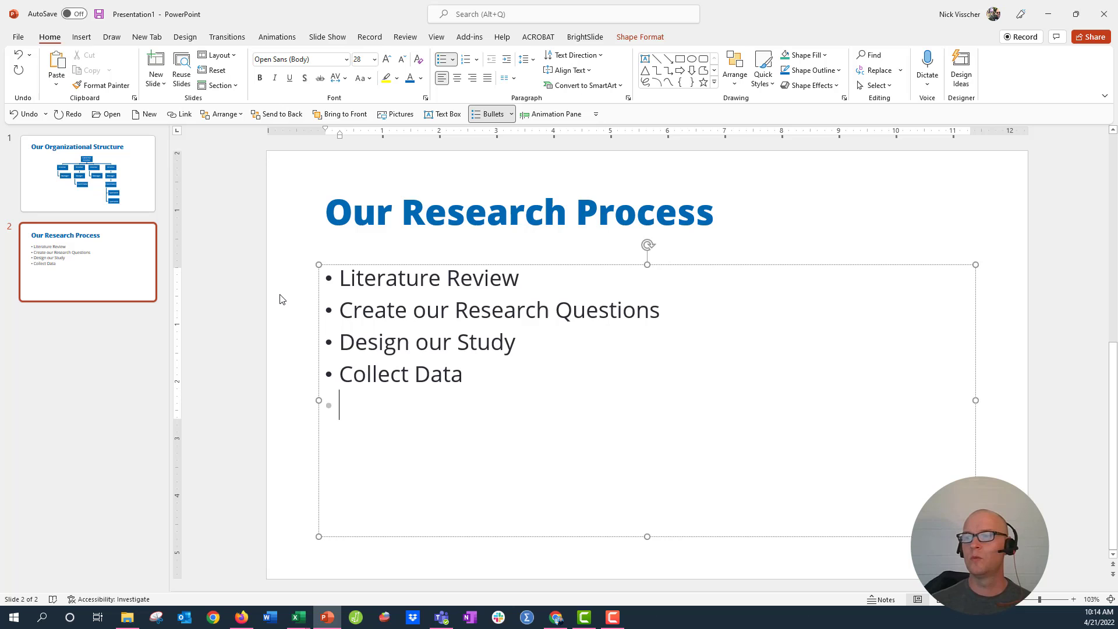
type("Analyze D")
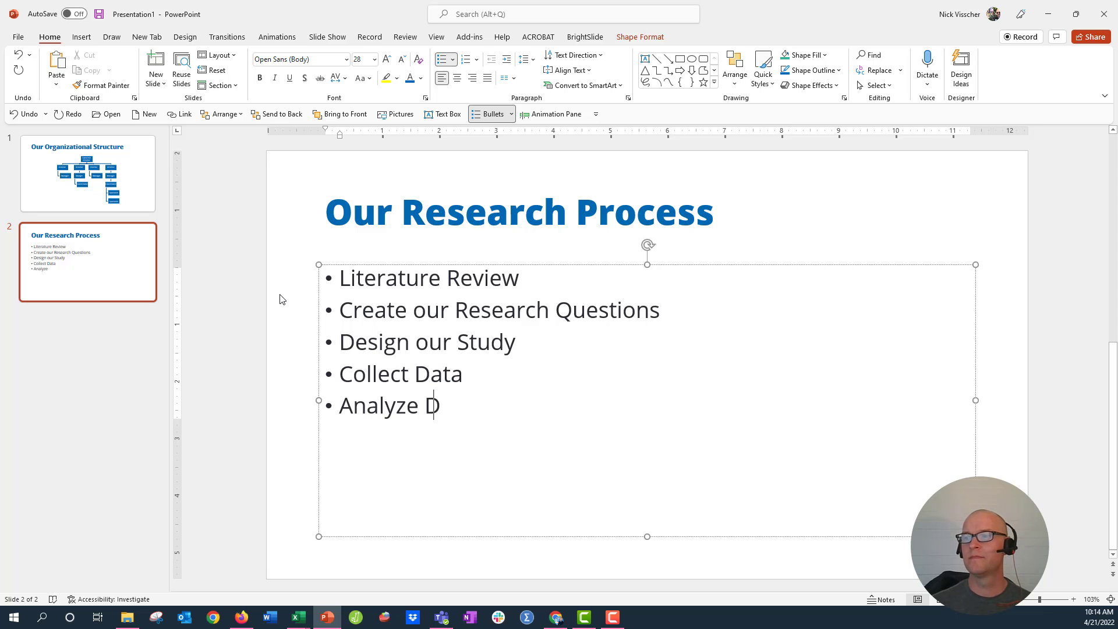
type("ata")
key("Return")
type("V")
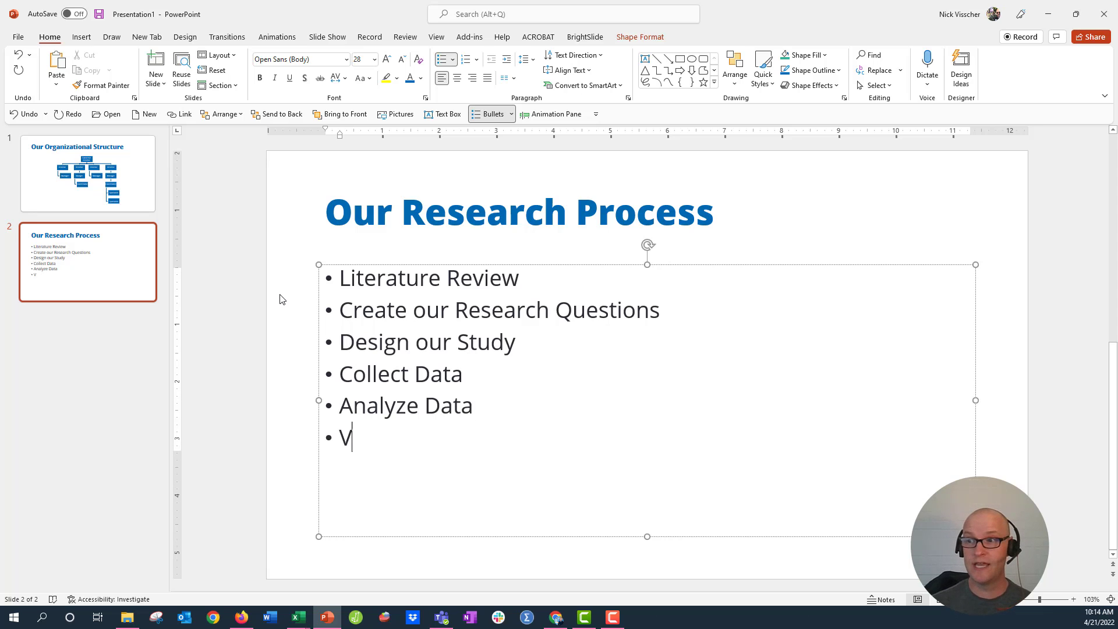
type("izualize ")
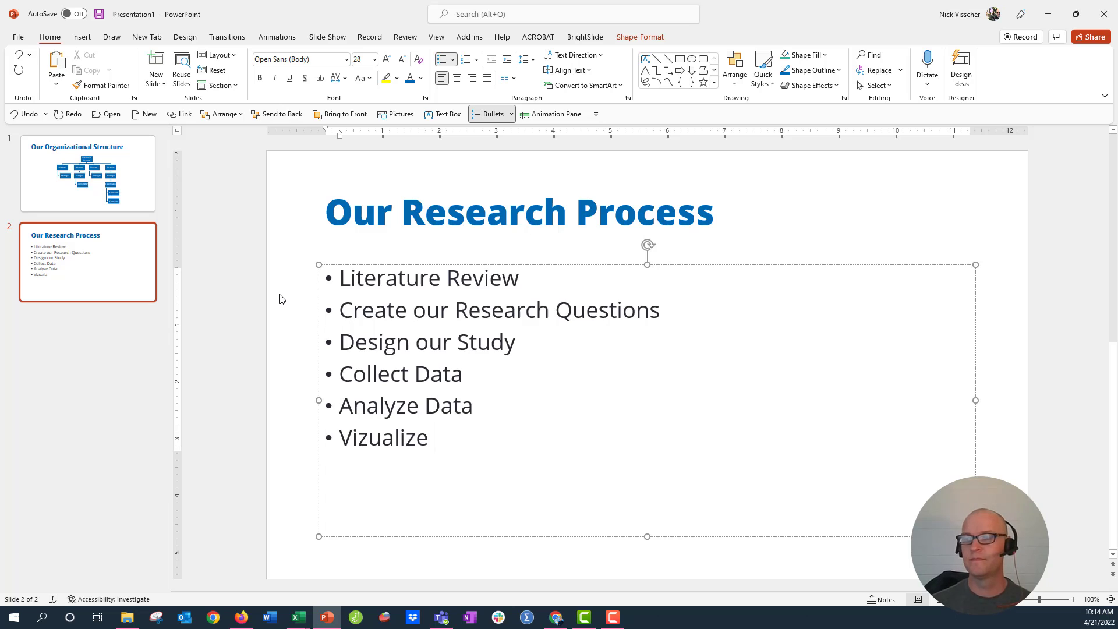
type("Data")
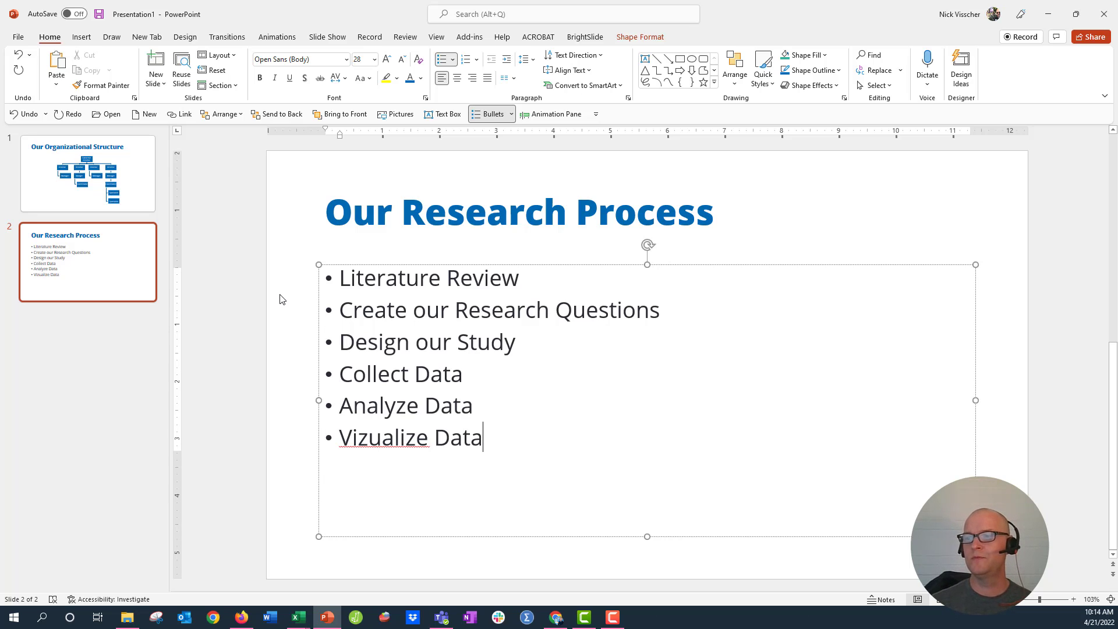
key("Left")
key("Left")
key("Left")
key("Left")
key("Left")
key("Left")
key("Left")
key("Left")
key("Left")
key("Left")
key("Left")
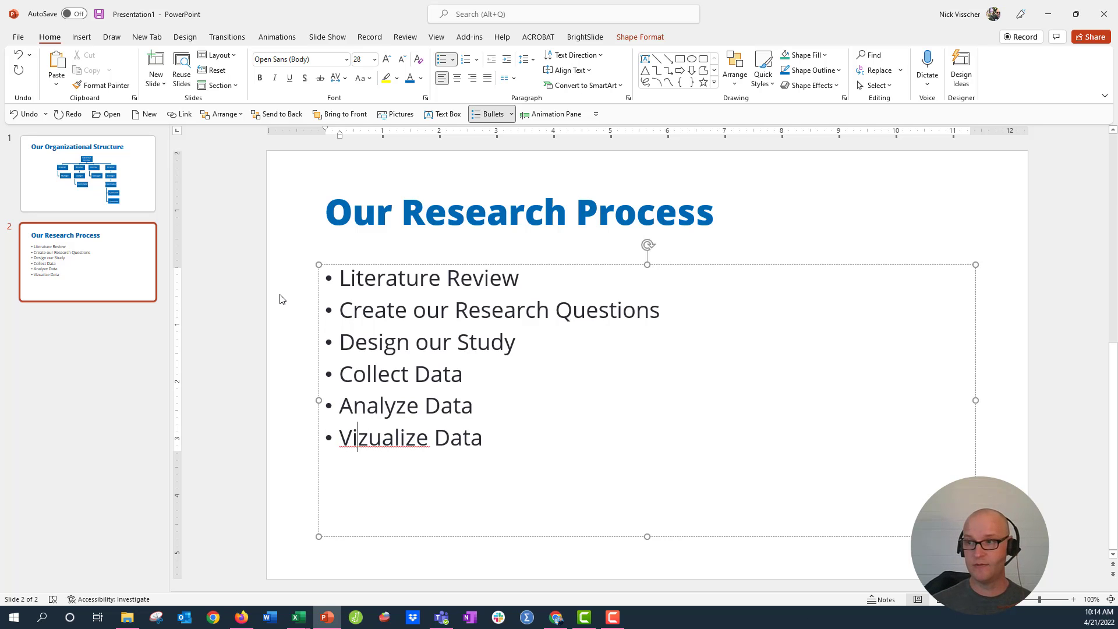
key("BackSpace")
type("s")
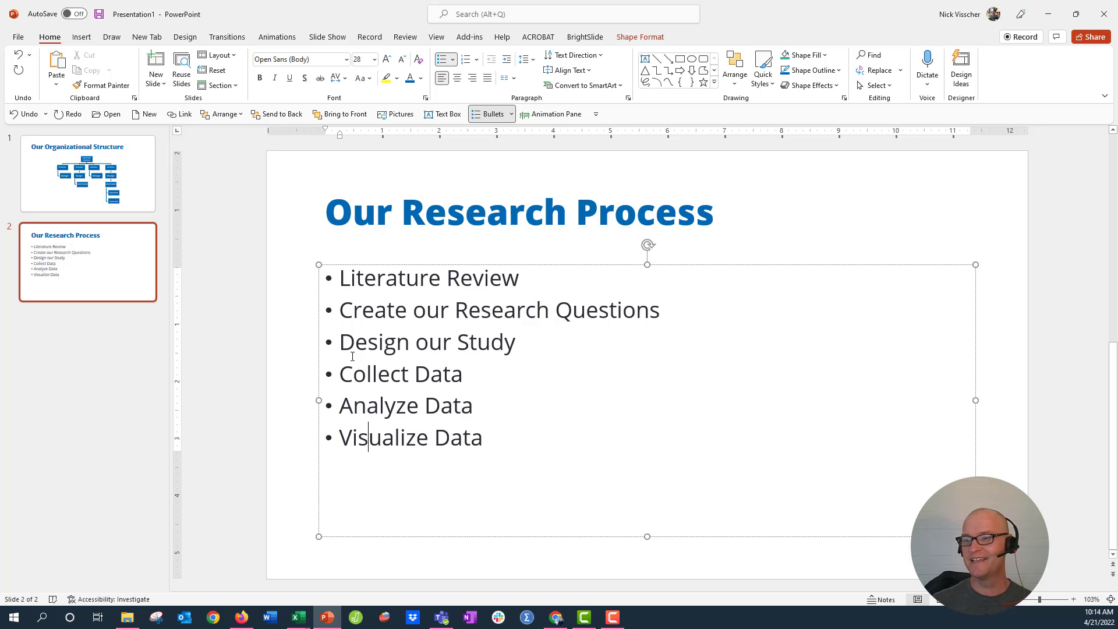
key("Return")
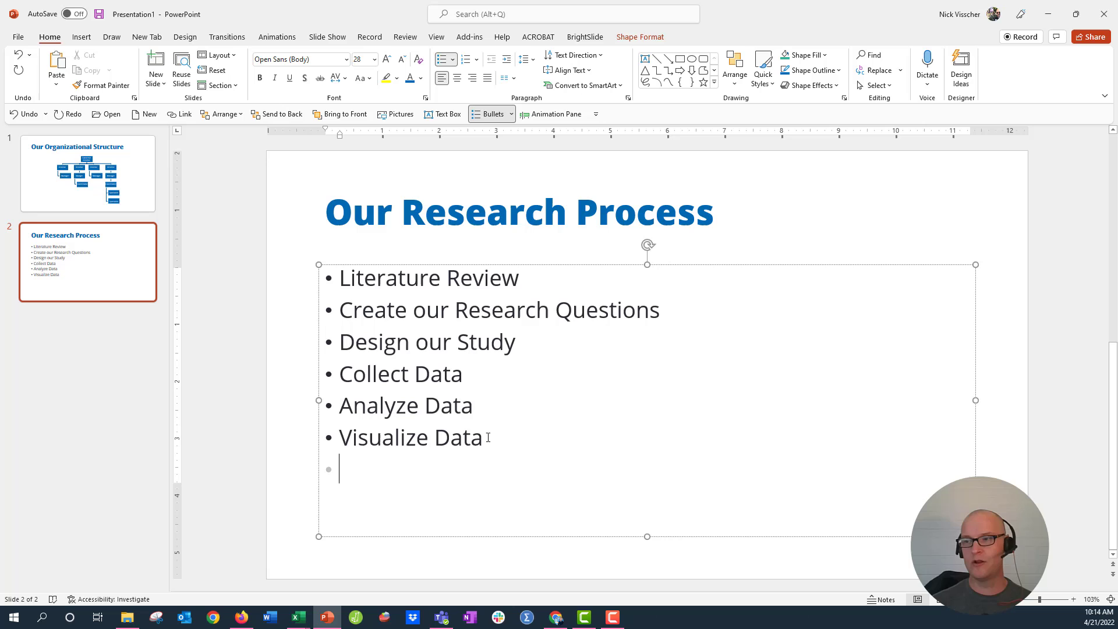
type("Report on our Data")
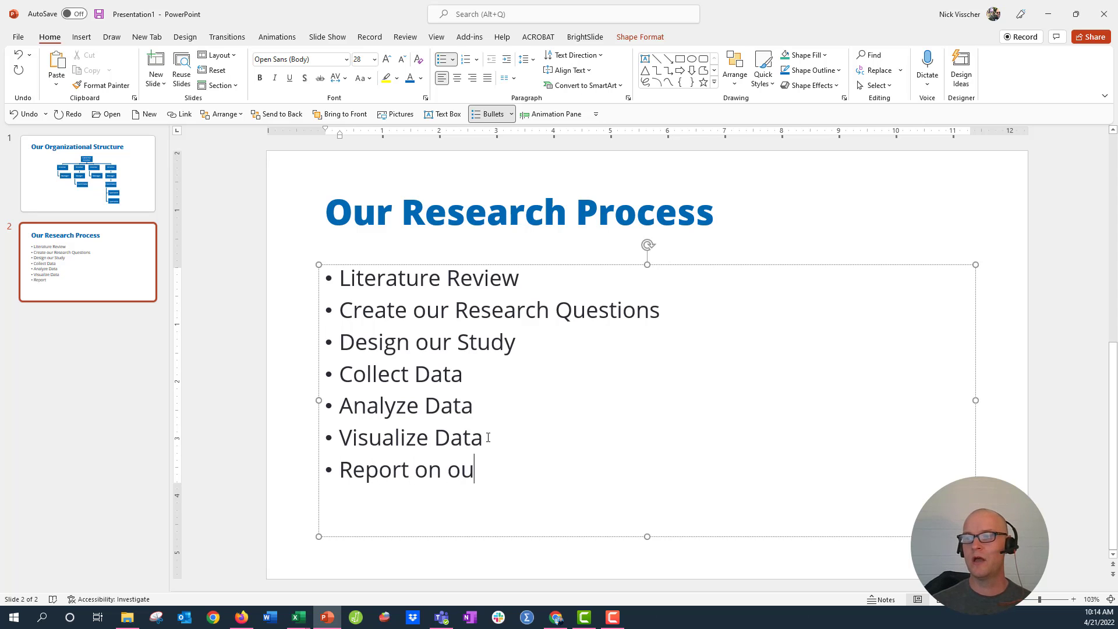
left_click(428, 438)
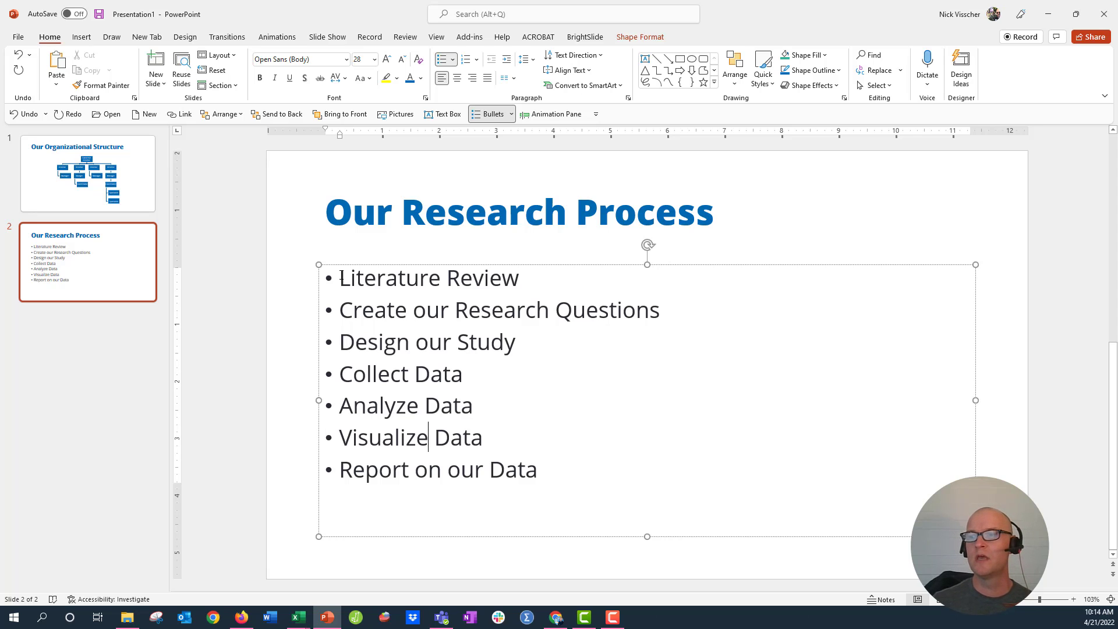
Select all seven research-step bullets and show the Convert to SmartArt layouts.
left_click_drag(340, 278, 561, 479)
right_click(348, 274)
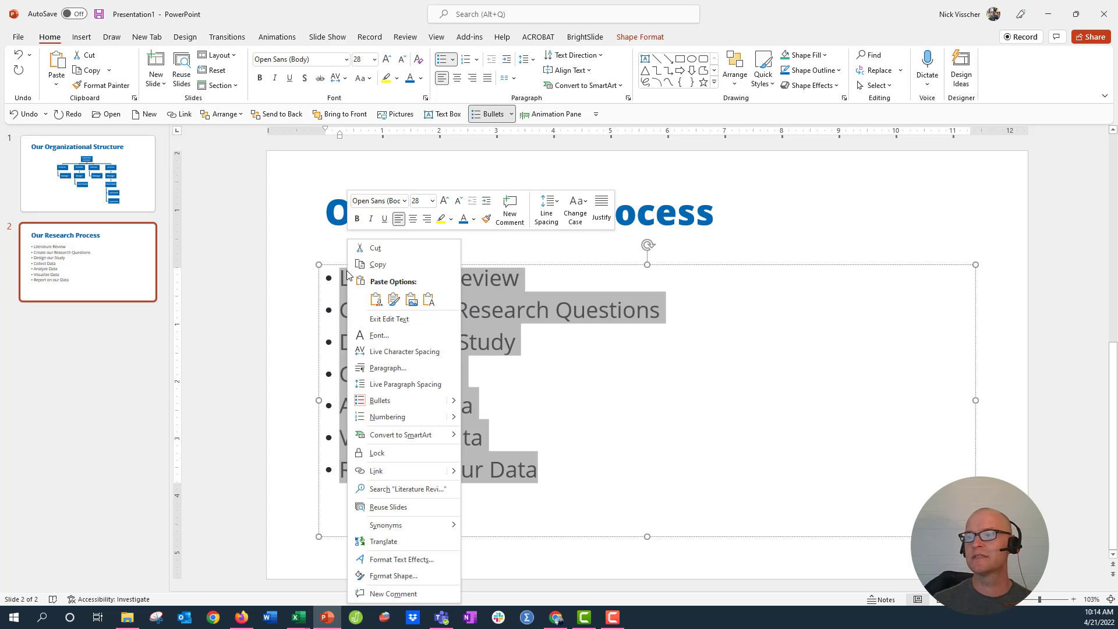
mouse_move(383, 438)
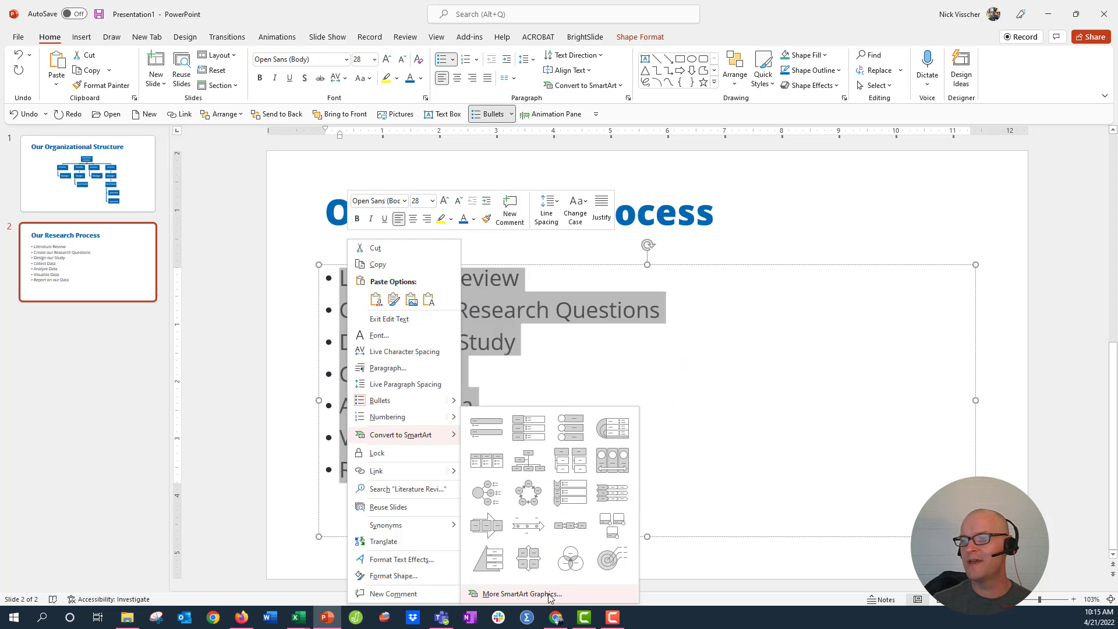
Pick Circle Process from the Process category in More SmartArt Graphics.
left_click(546, 595)
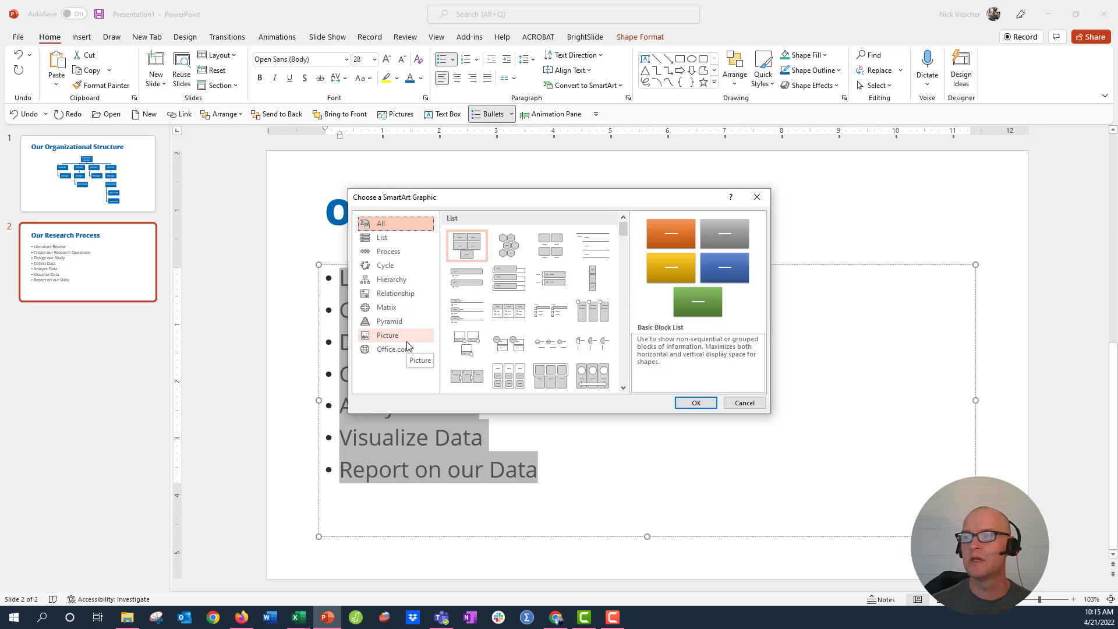
left_click(389, 254)
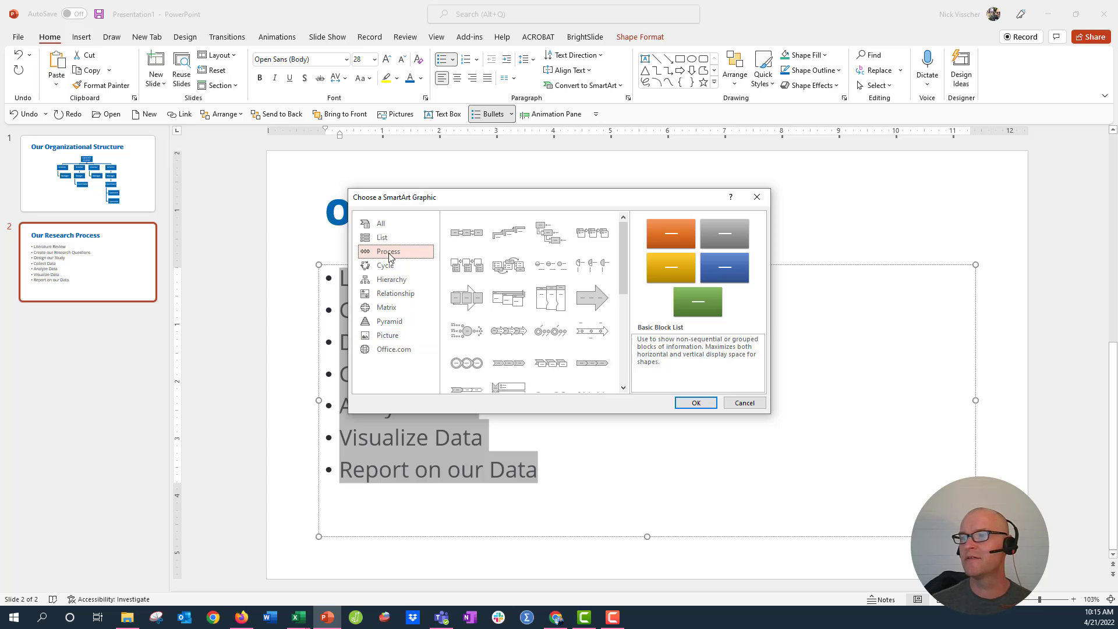
left_click(466, 377)
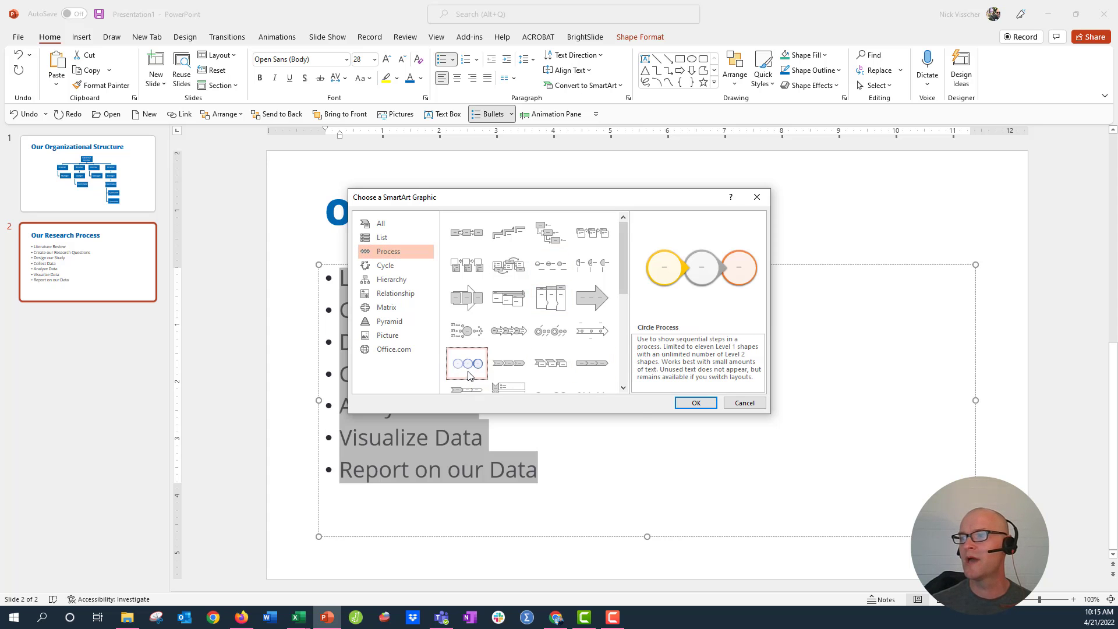
Confirm the Circle Process conversion and fill the Literature Review circle with teal.
left_click(683, 406)
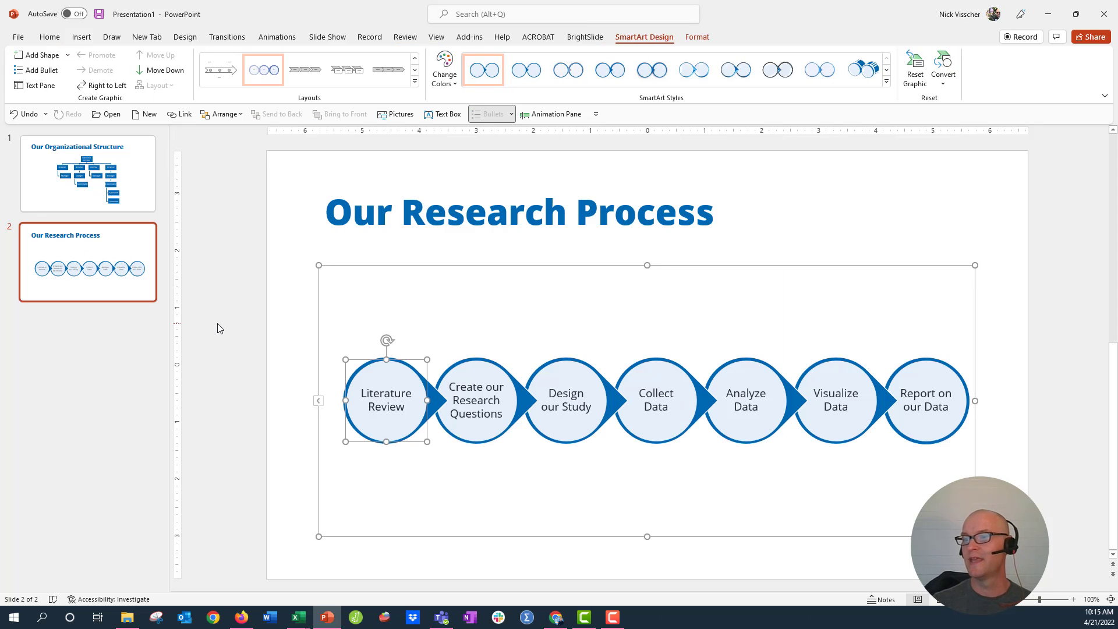
left_click(270, 295)
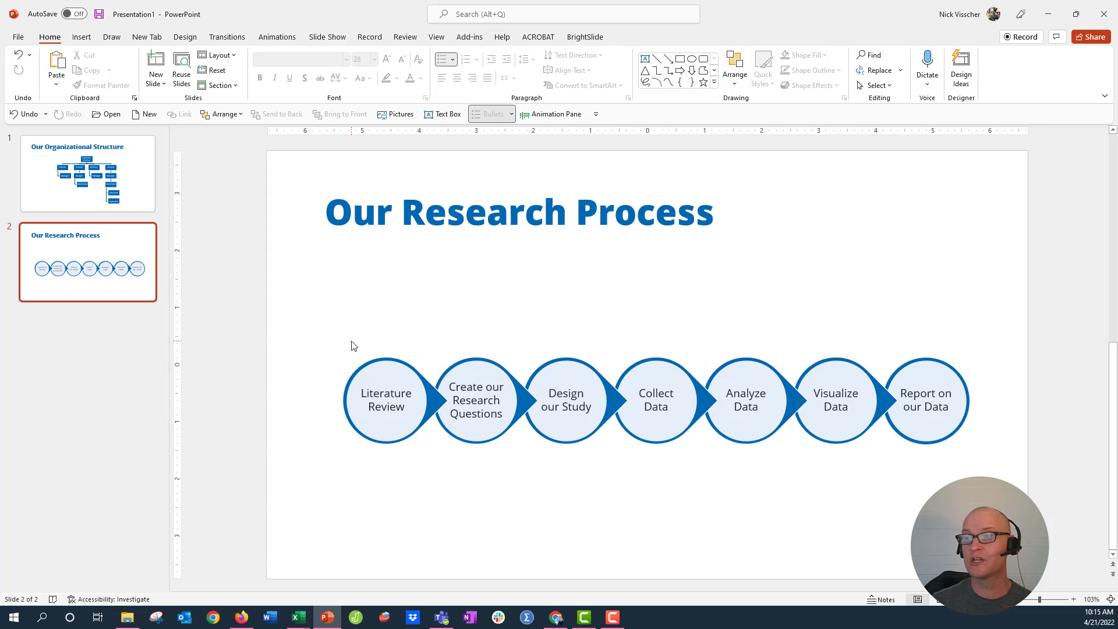
left_click(355, 376)
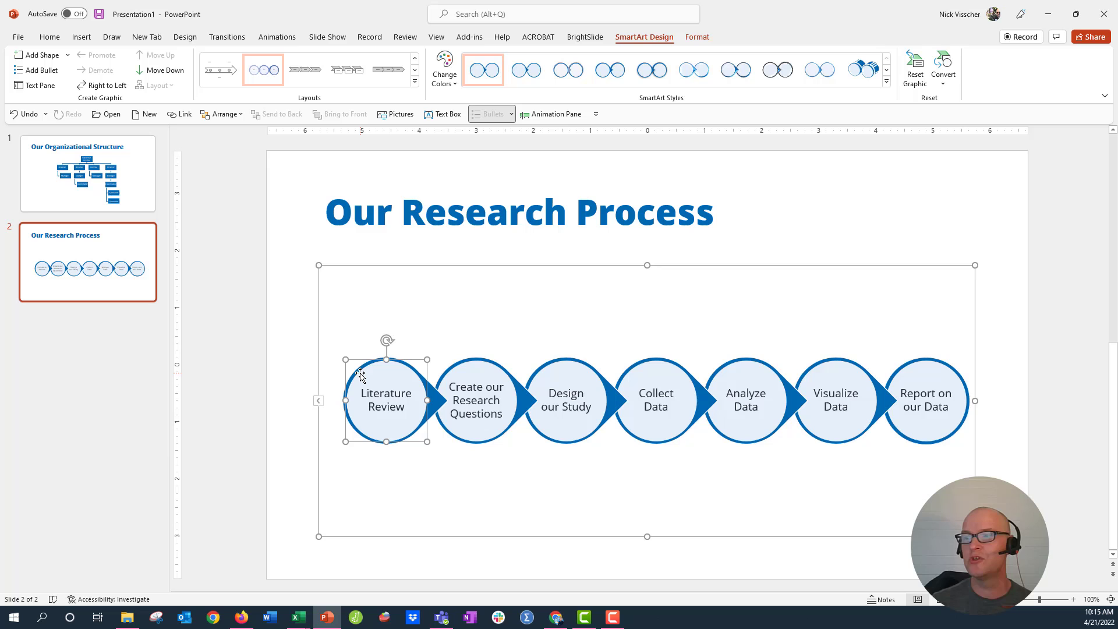
right_click(359, 374)
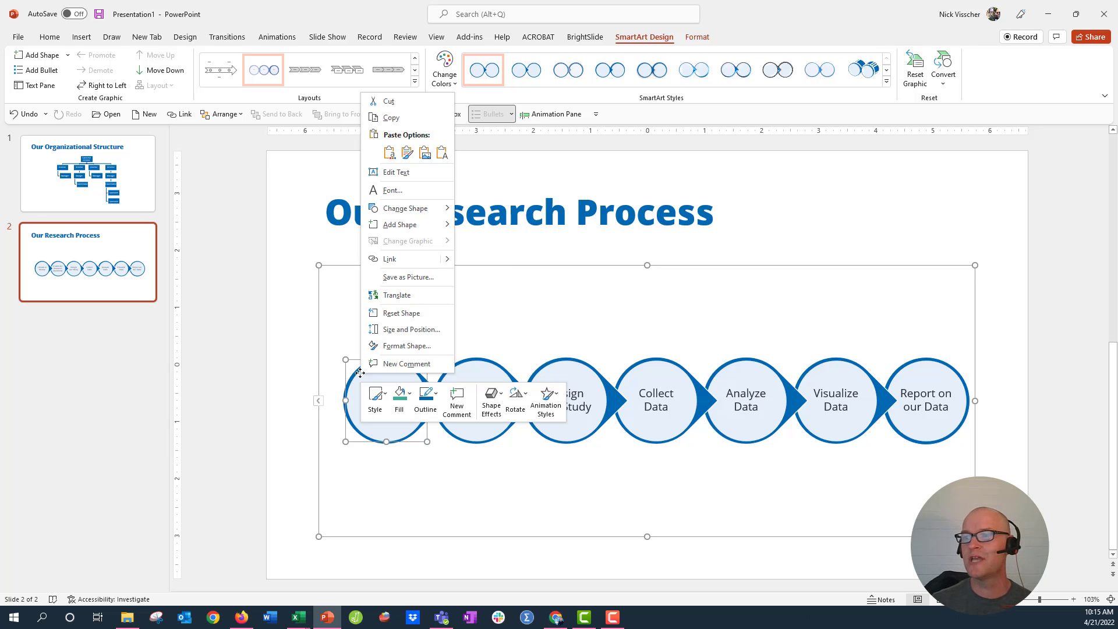
left_click(406, 346)
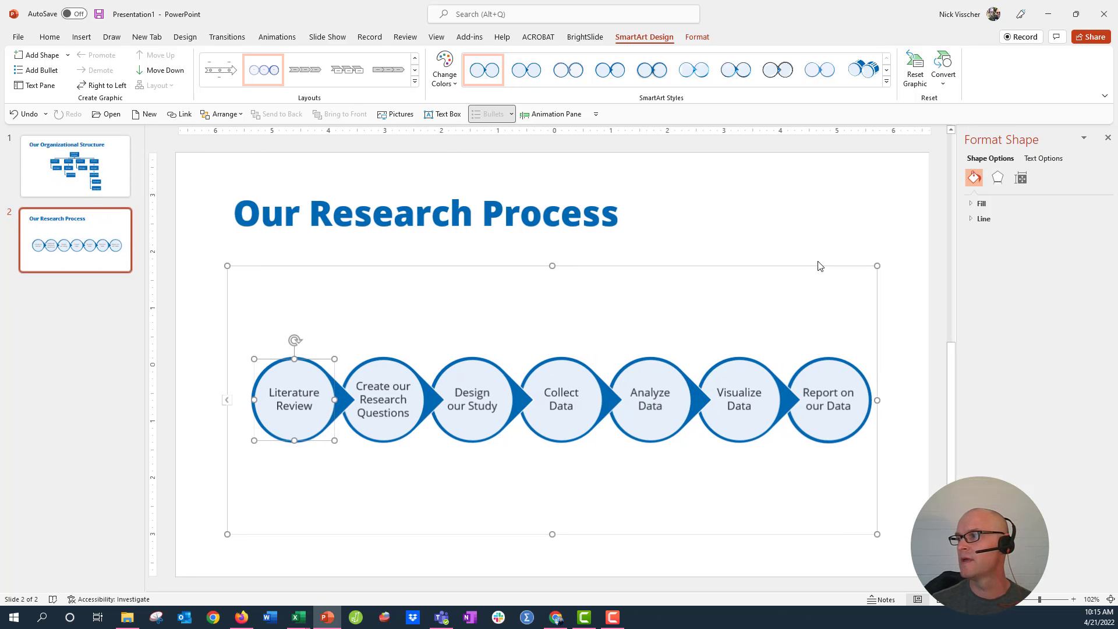
left_click(981, 204)
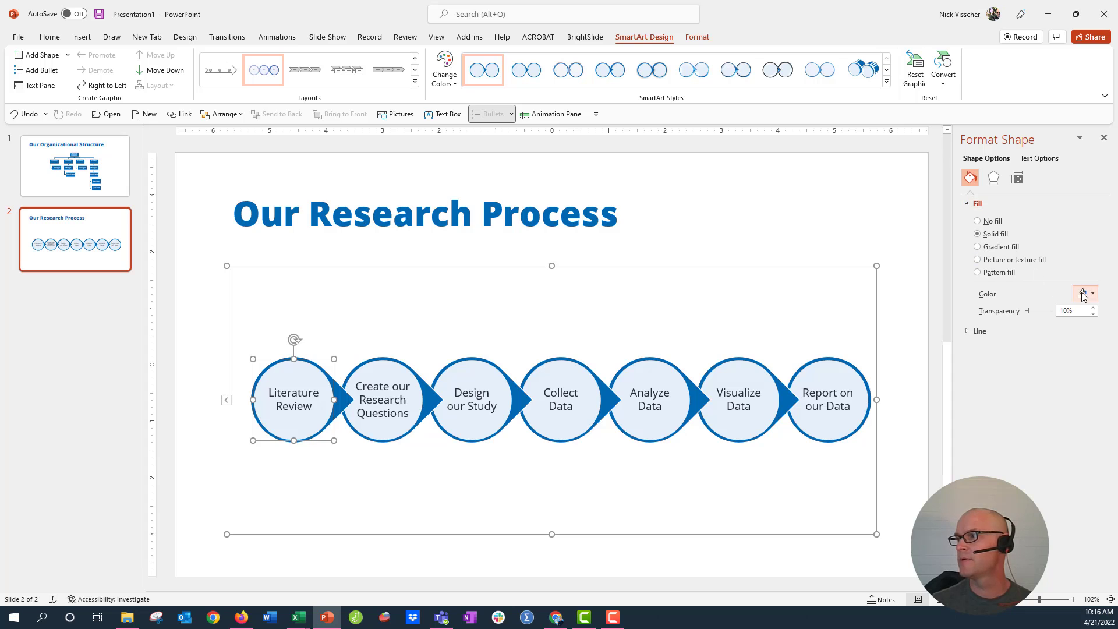
left_click(1083, 294)
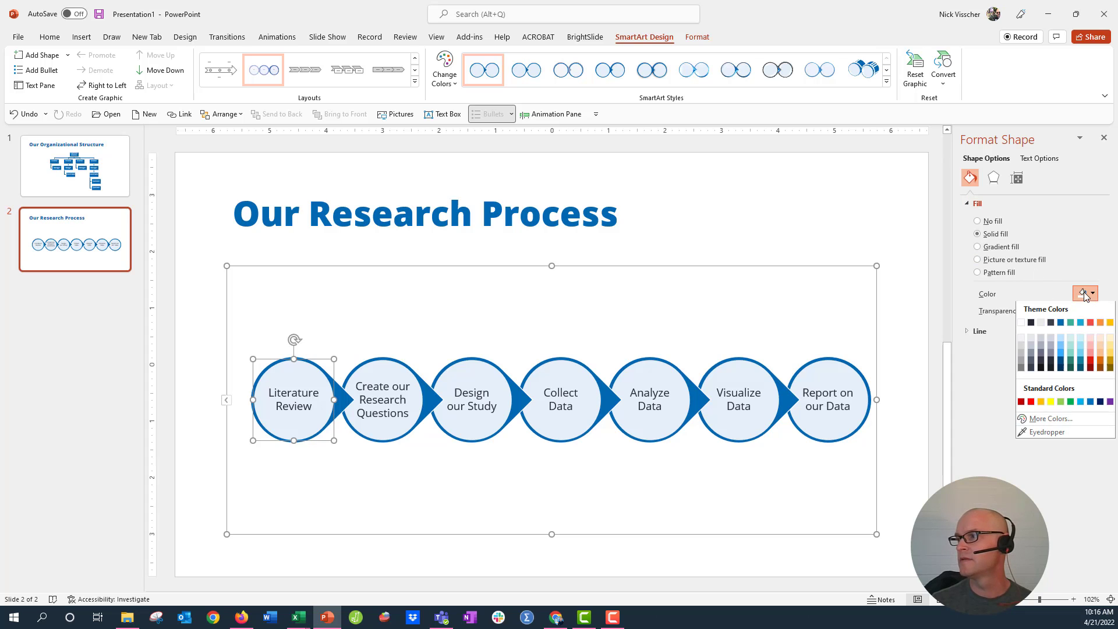
left_click(1080, 324)
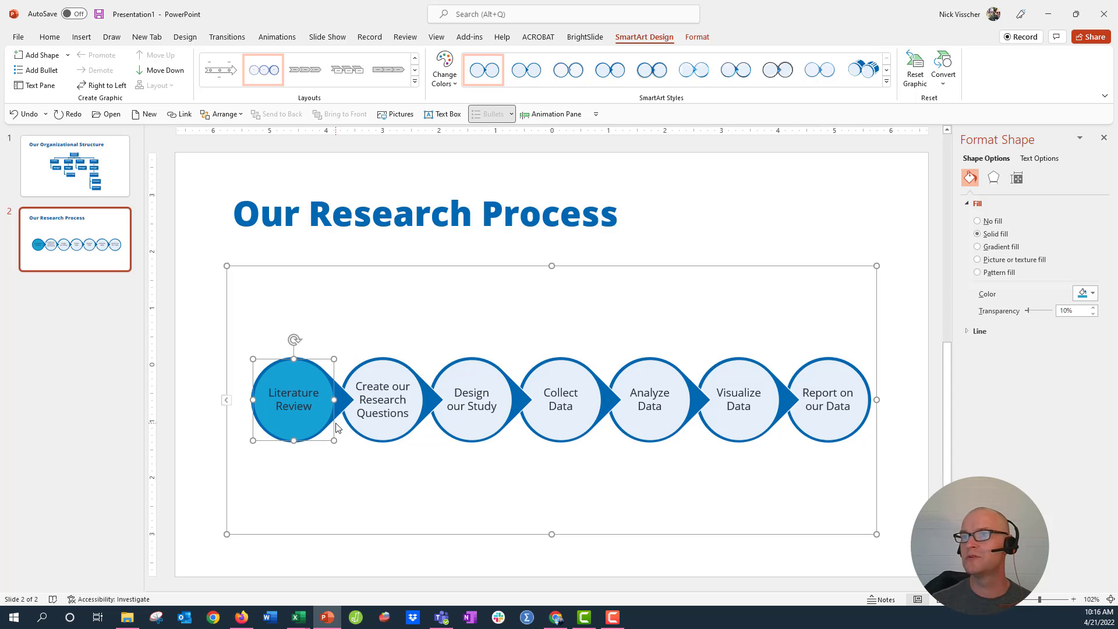
Open the Home tab's font colour choices, then dismiss them without changing anything.
left_click(51, 37)
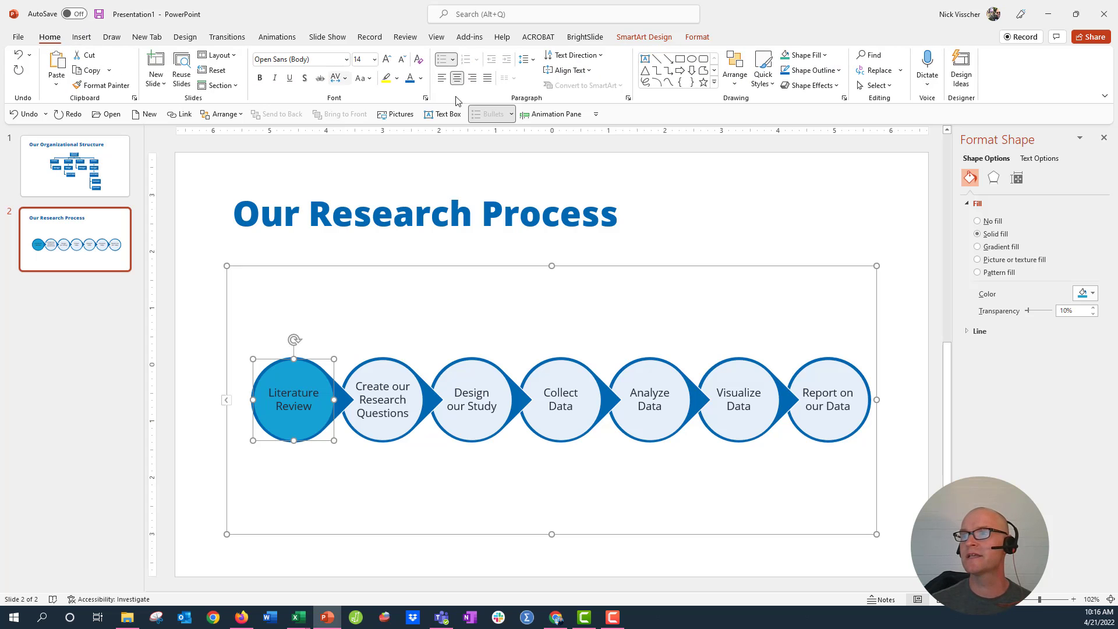
left_click(420, 78)
key("Escape")
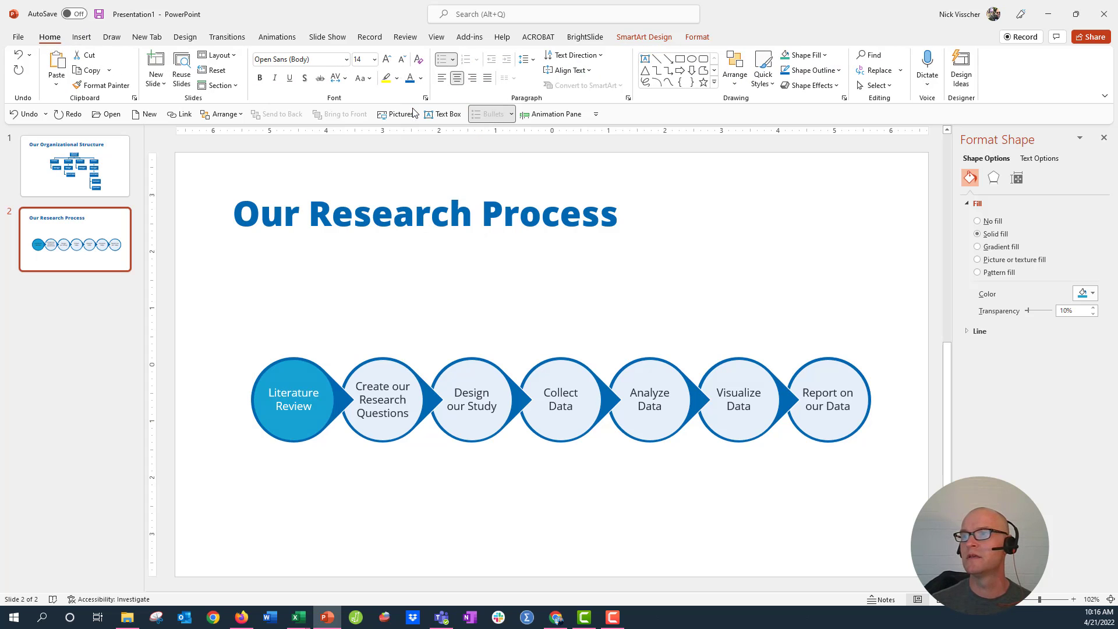
left_click(216, 361)
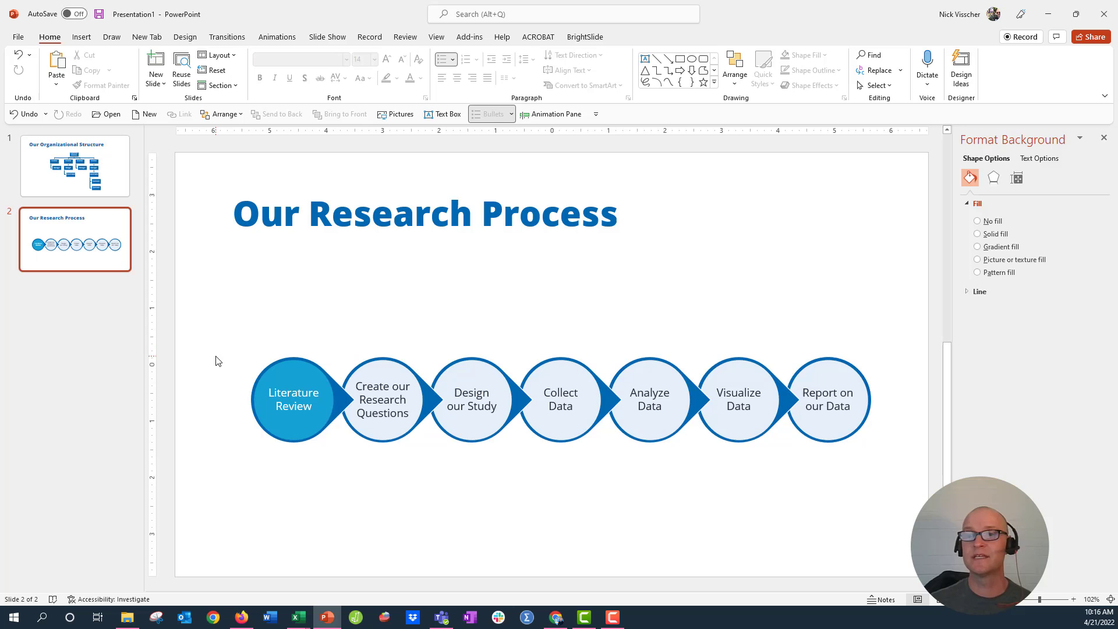